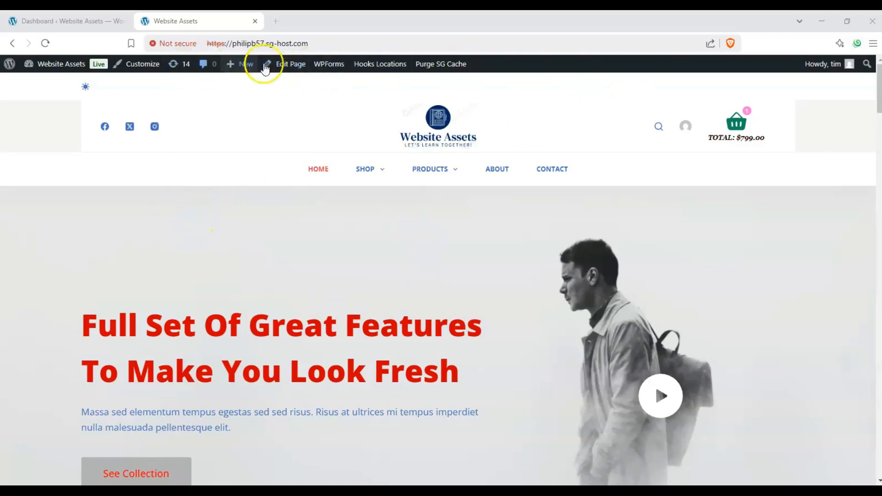
Go to the dashboard and start a new page.
mouse_move(231, 67)
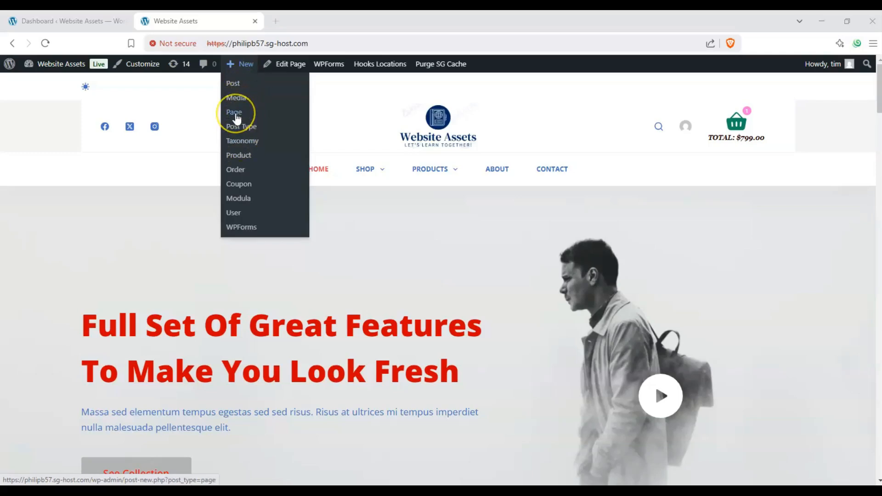
left_click(64, 21)
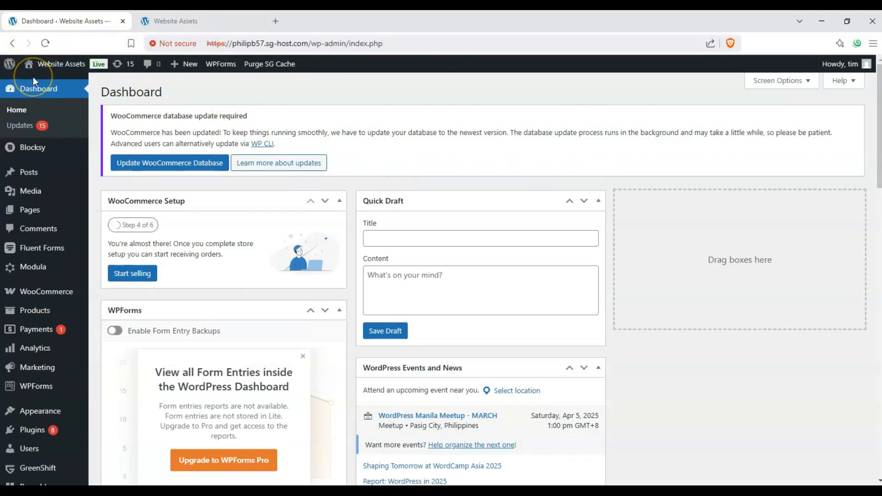
mouse_move(33, 211)
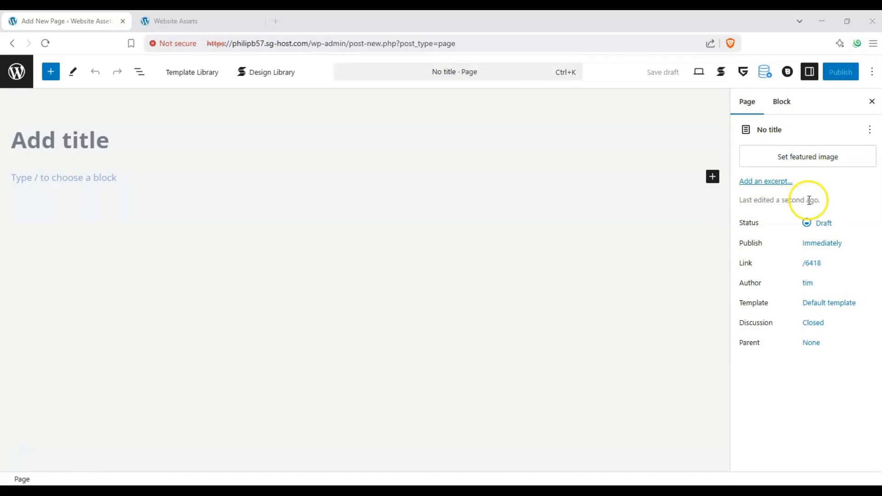
Toggle the settings sidebar and switch it to the Block tab.
left_click(810, 72)
left_click(809, 72)
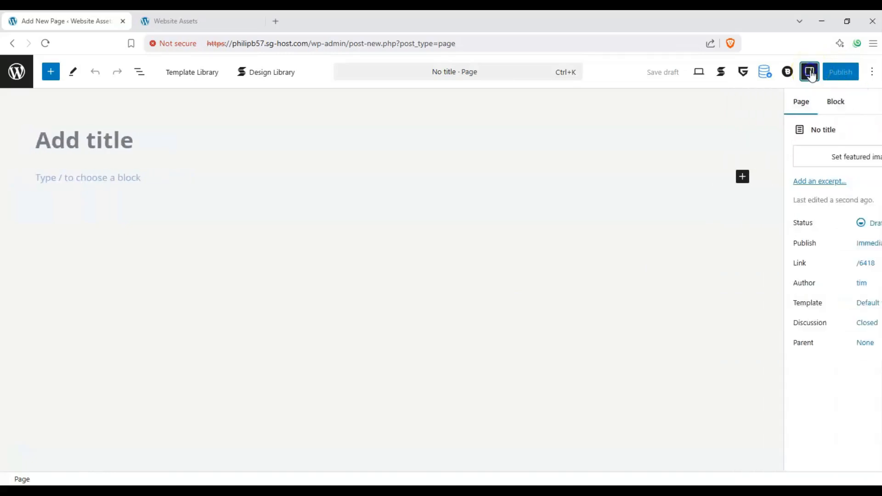
left_click(810, 72)
left_click(810, 72)
left_click(789, 102)
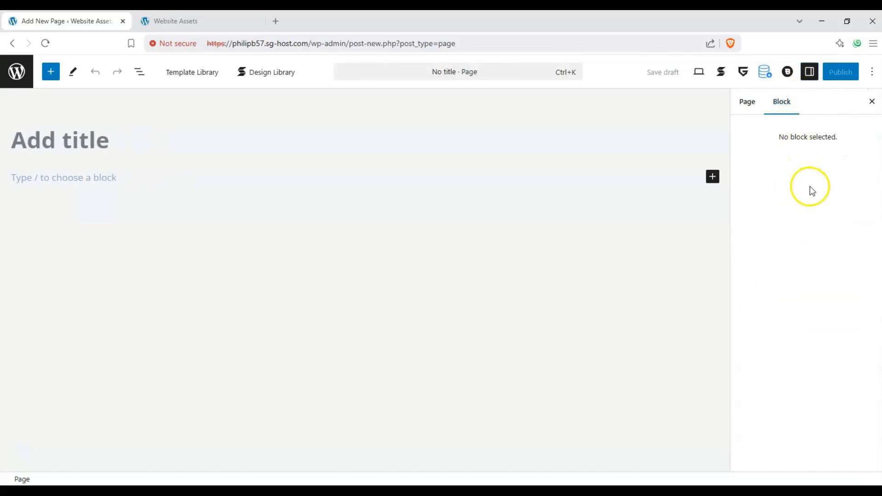
Title the page "Stackable Button test".
left_click(102, 144)
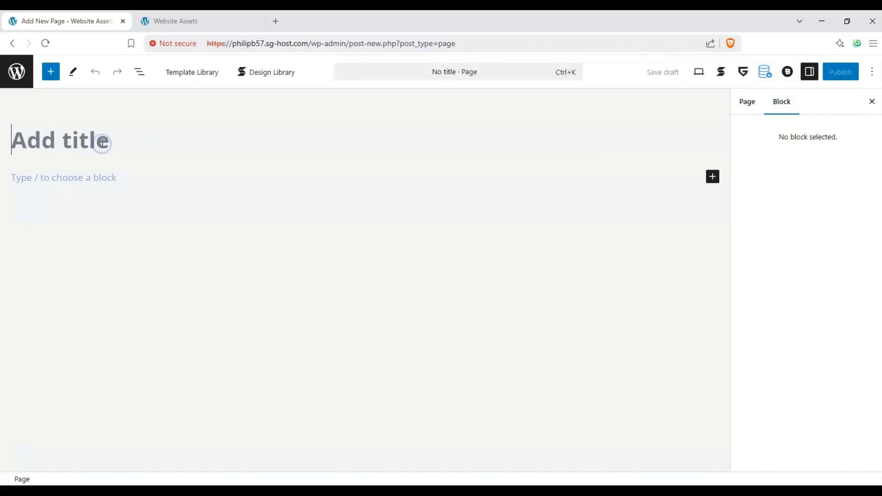
type("St")
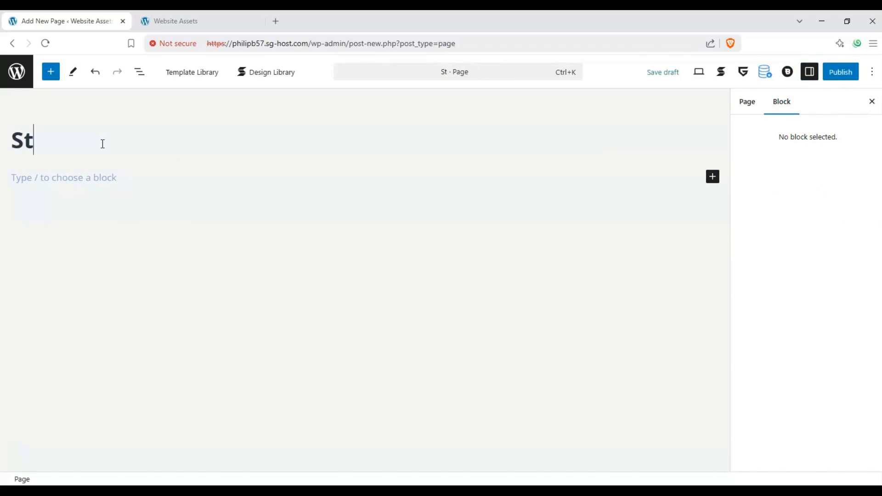
type("ackable Button test")
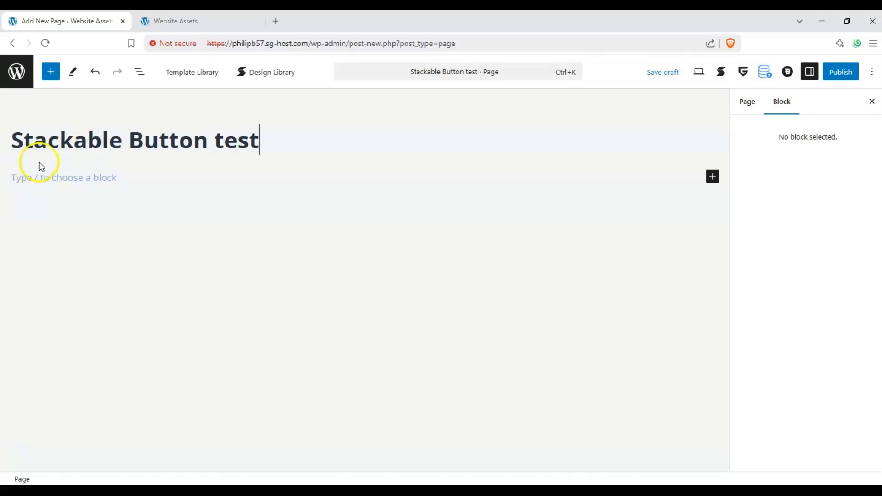
Insert a Stackable Button block below the title and close the block inserter.
left_click(52, 176)
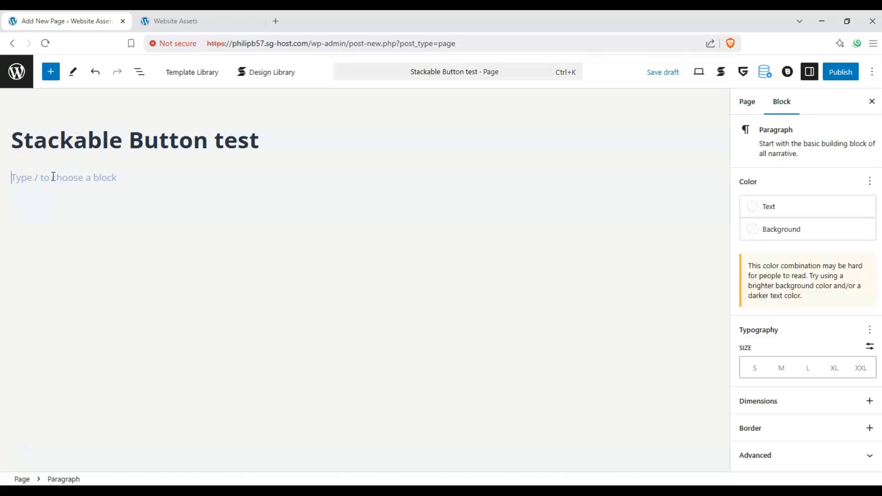
left_click(54, 74)
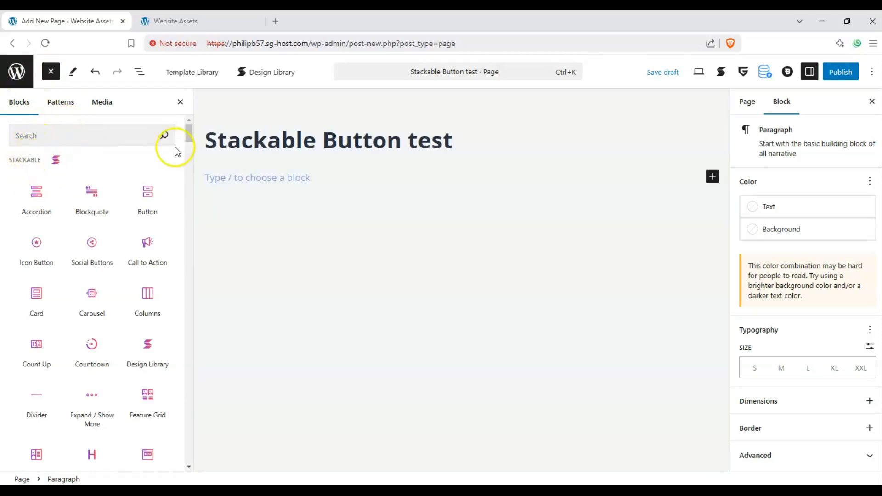
mouse_move(188, 137)
left_mouse_down()
mouse_move(185, 160)
mouse_move(190, 124)
left_mouse_up()
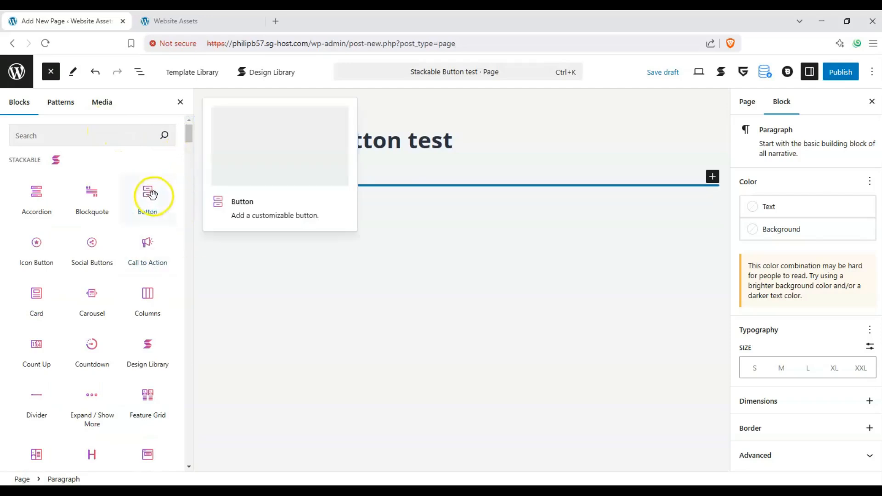
left_click_drag(175, 194, 243, 190)
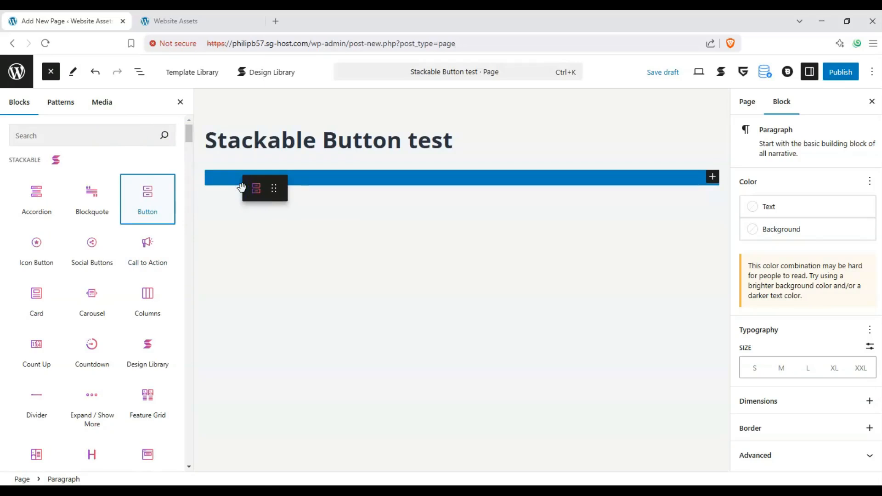
left_click_drag(241, 187, 243, 188)
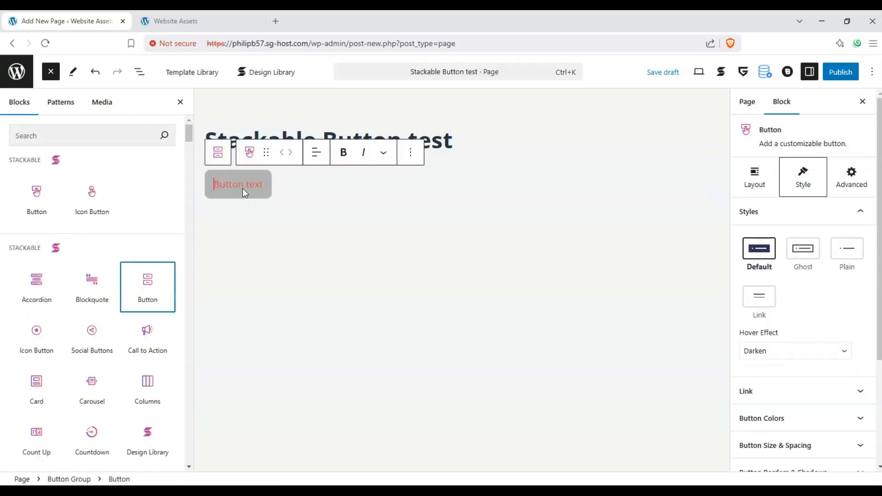
left_click(50, 73)
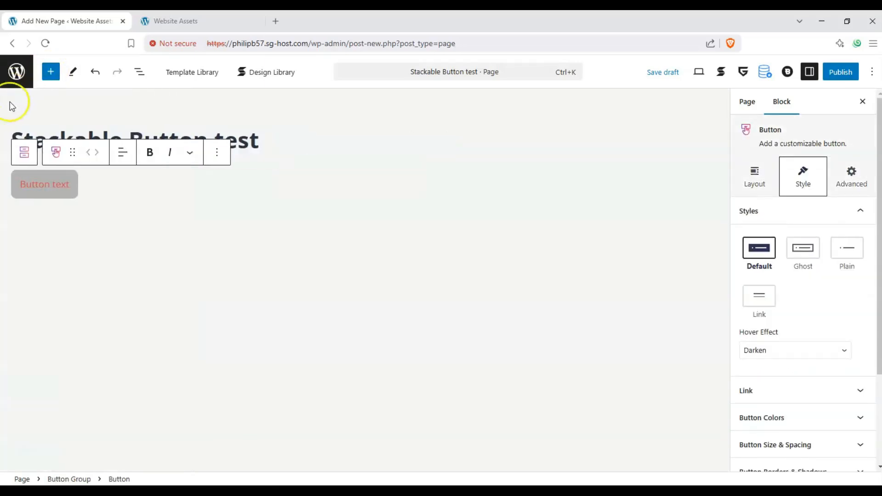
Set the button's text alignment to left after trying the other alignment choices.
left_click(122, 153)
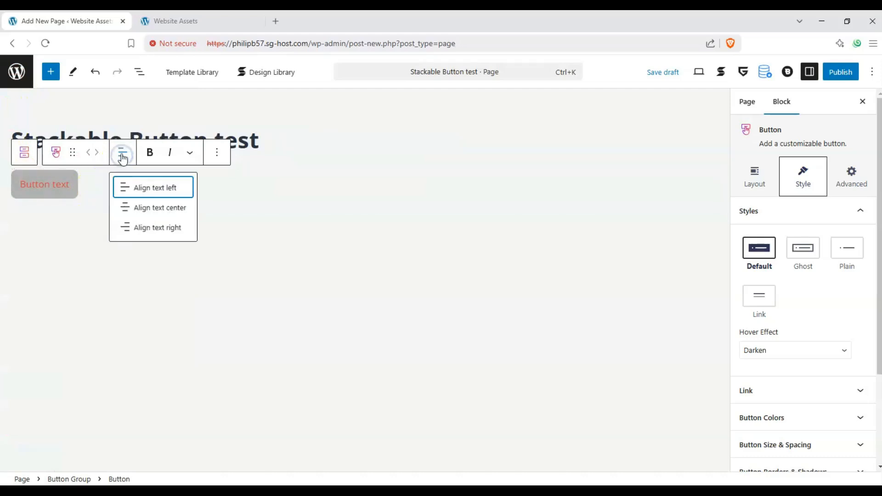
left_click(122, 155)
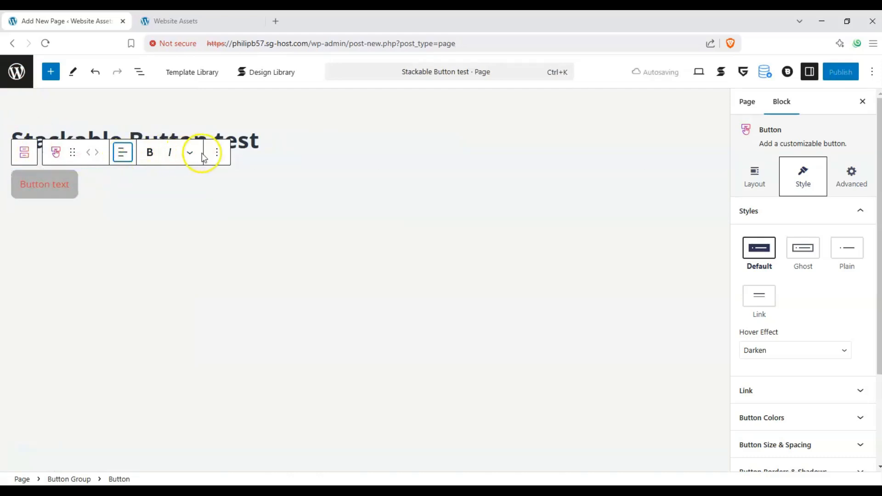
left_click(190, 152)
left_click(189, 152)
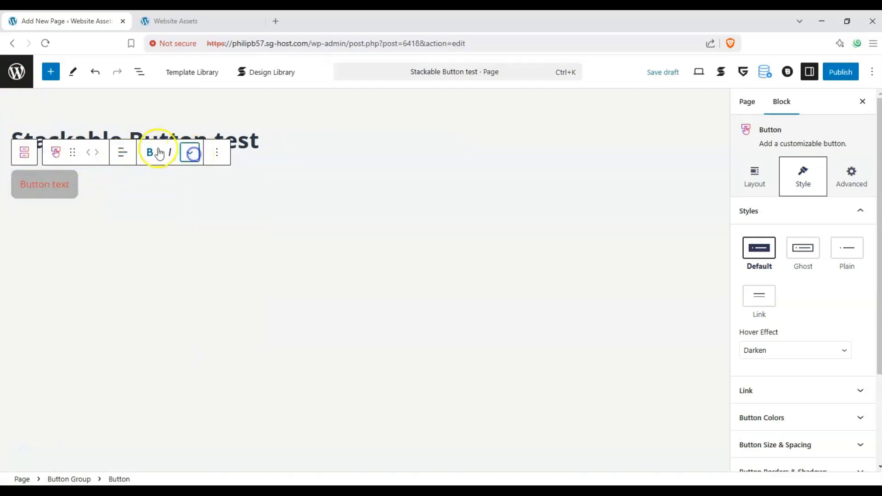
left_click(124, 156)
left_click(145, 204)
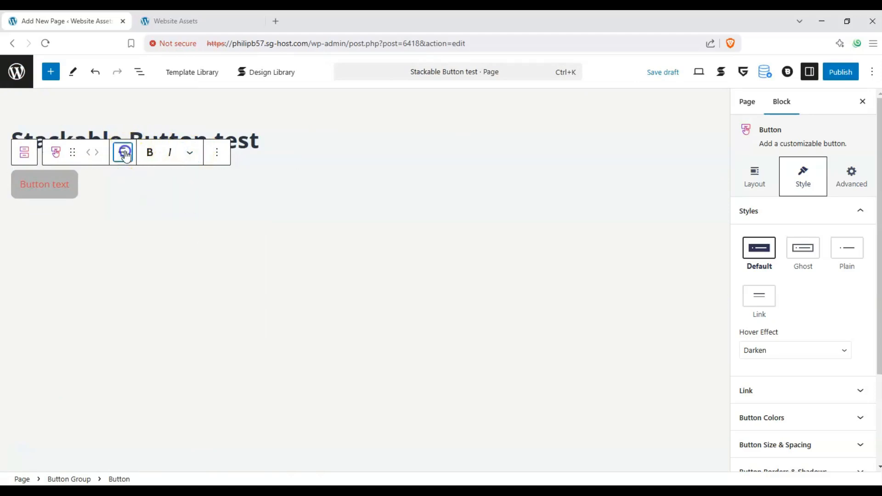
left_click(126, 155)
left_click(134, 208)
left_click(126, 158)
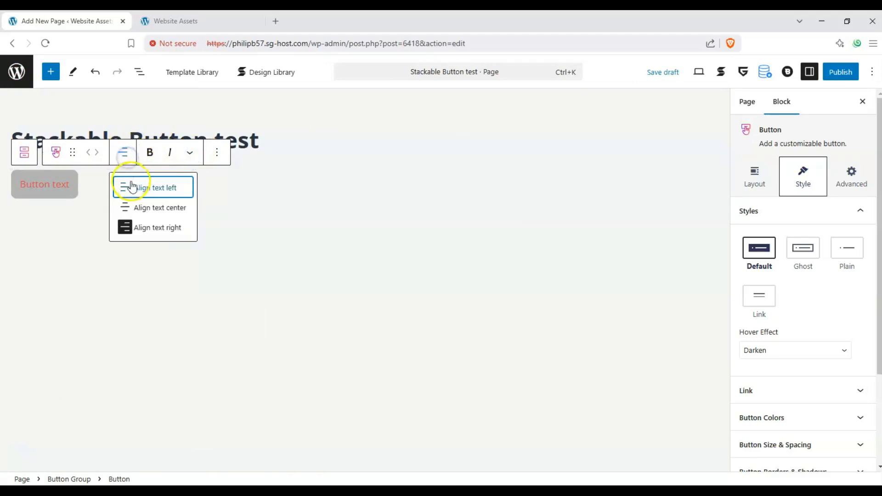
left_click(131, 187)
Change the button text to "Visit our Webshop!!!".
left_click(53, 190)
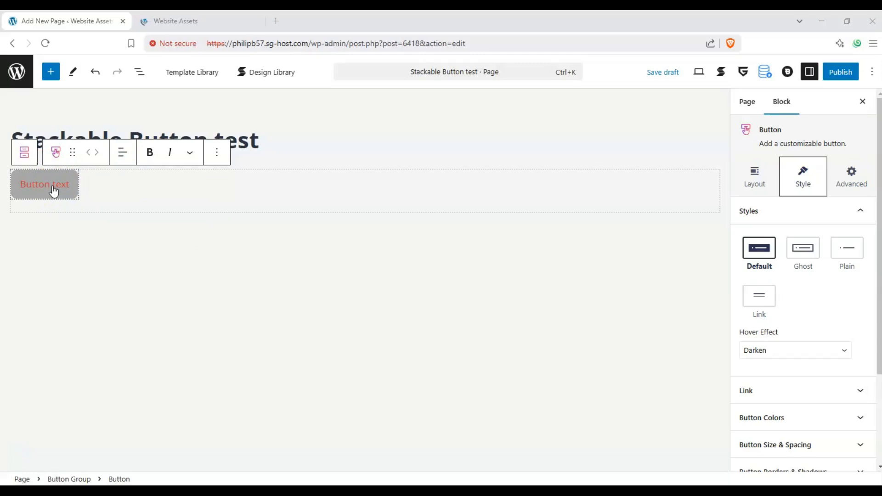
left_click(54, 190)
type("Vis")
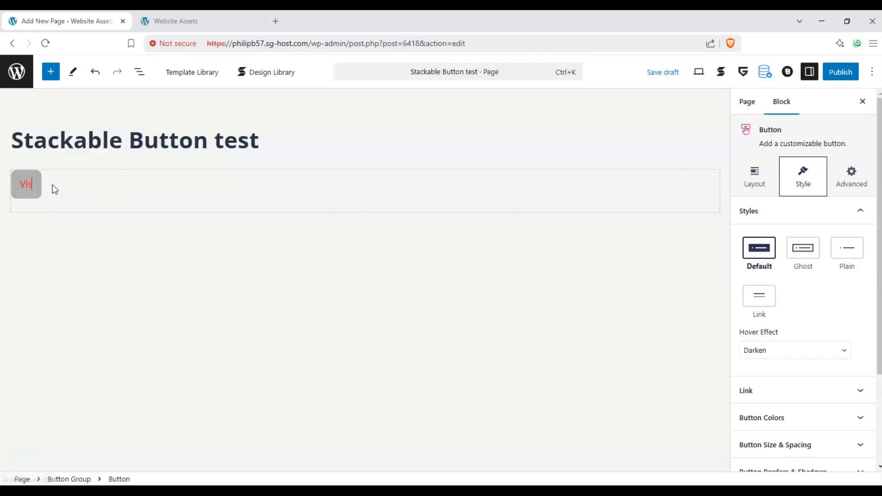
type("it our Webshop!!!")
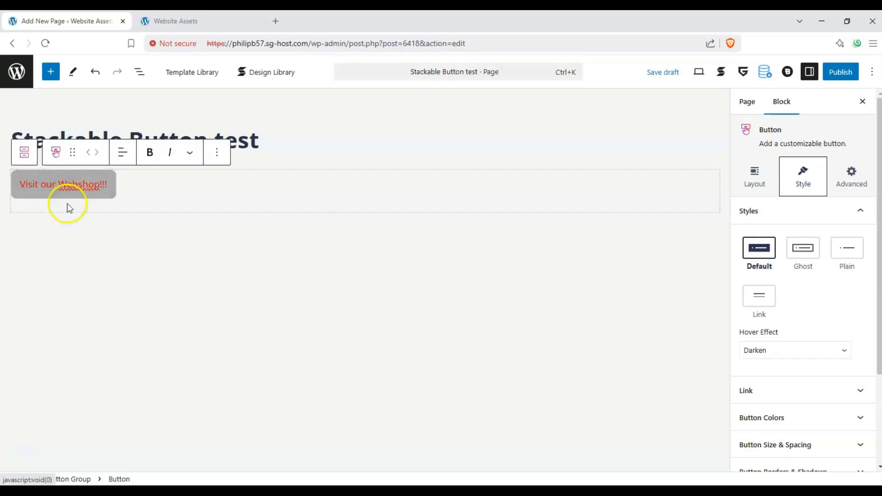
left_click(62, 199)
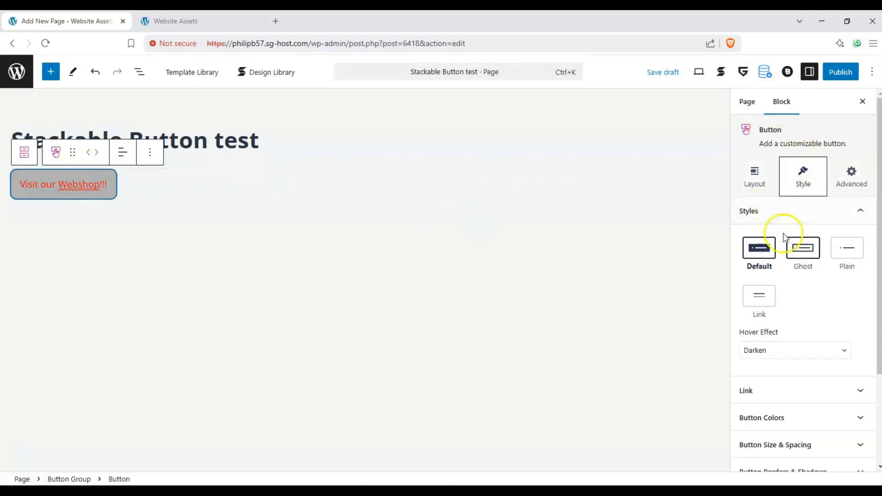
Set the button's max content width to 1500 px and center its content horizontally.
left_click(760, 179)
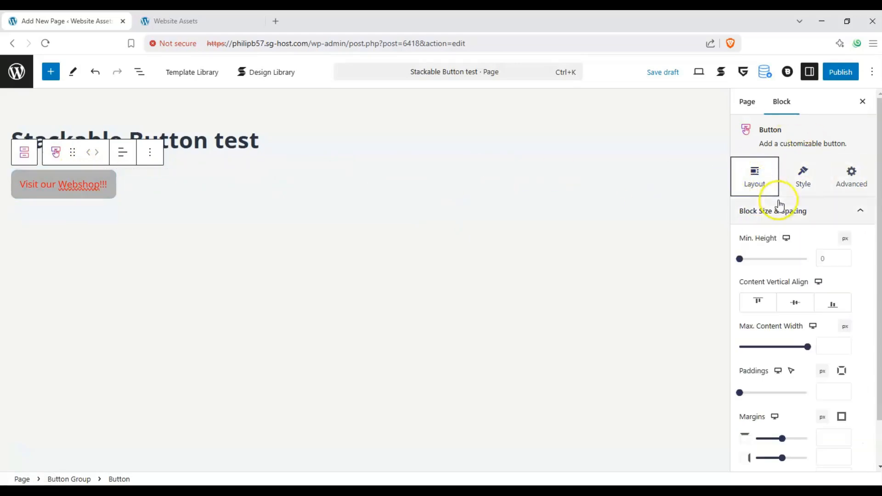
mouse_move(739, 258)
left_mouse_down()
mouse_move(756, 261)
mouse_move(730, 257)
left_mouse_up()
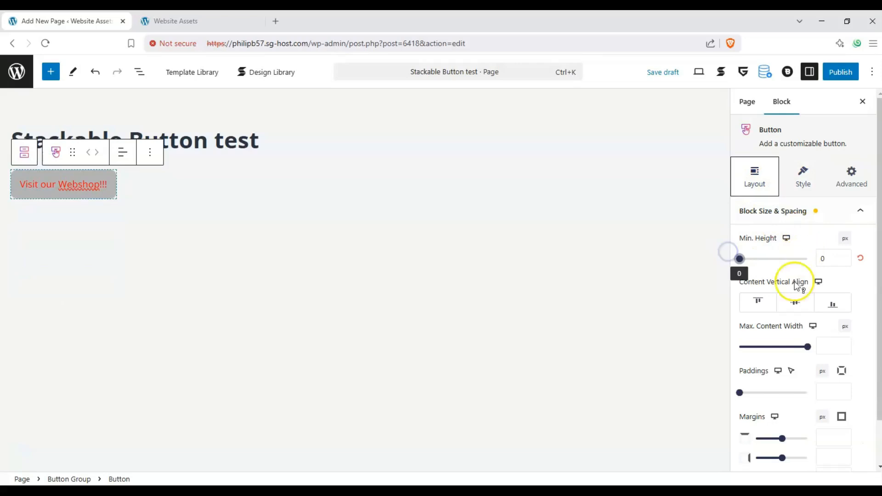
left_click_drag(791, 348, 809, 345)
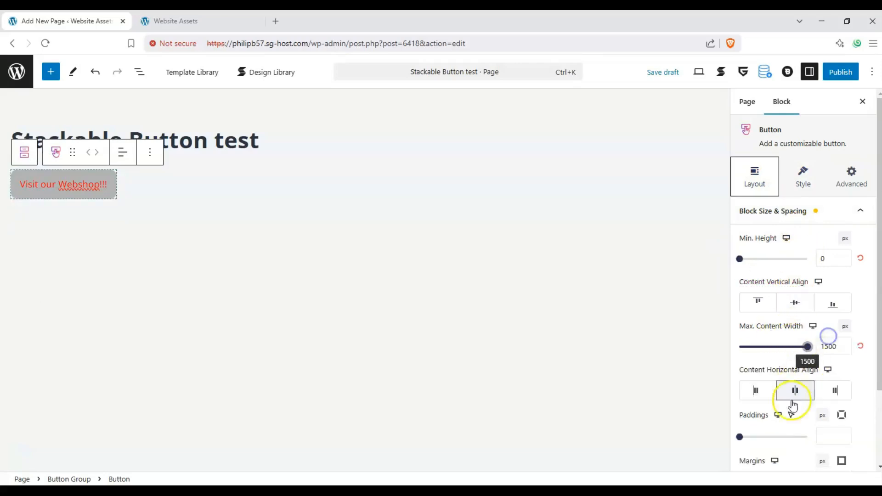
left_click(794, 392)
left_click(822, 398)
left_click(792, 390)
Try a top margin of about 56 px on the button and reset it.
scroll(776, 368, "down", 2)
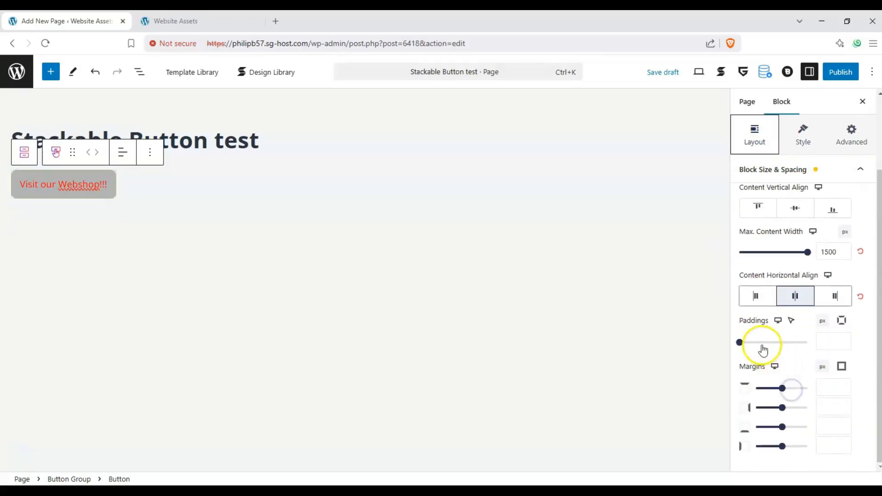
mouse_move(784, 388)
left_mouse_down()
mouse_move(775, 389)
mouse_move(789, 390)
left_mouse_up()
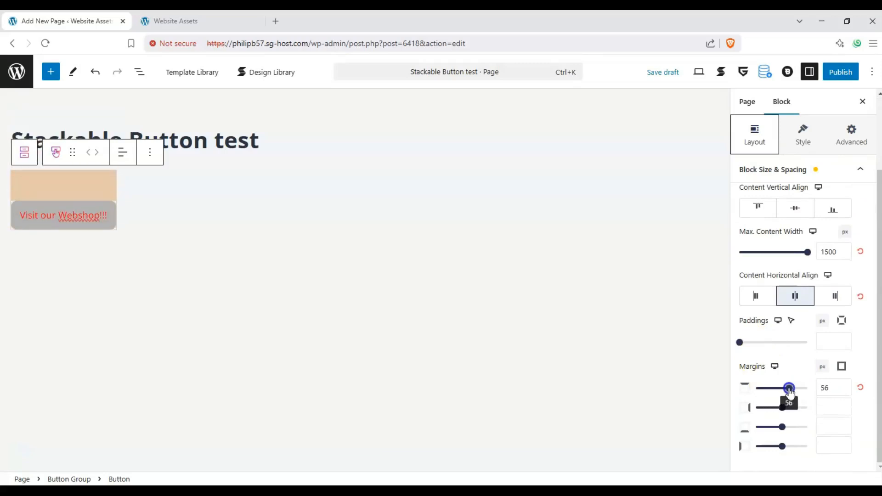
left_click(861, 388)
Reset the min height, max content width and horizontal alignment settings to their defaults.
scroll(847, 369, "up", 3)
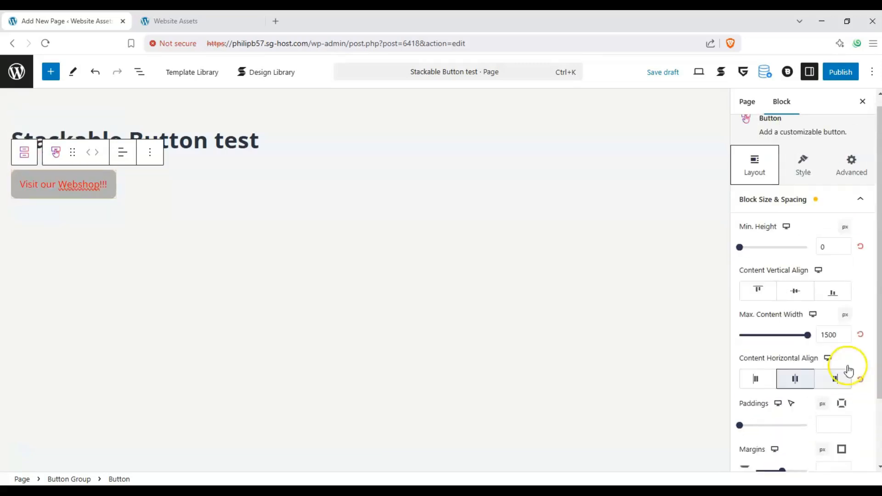
left_click(860, 258)
left_click(860, 346)
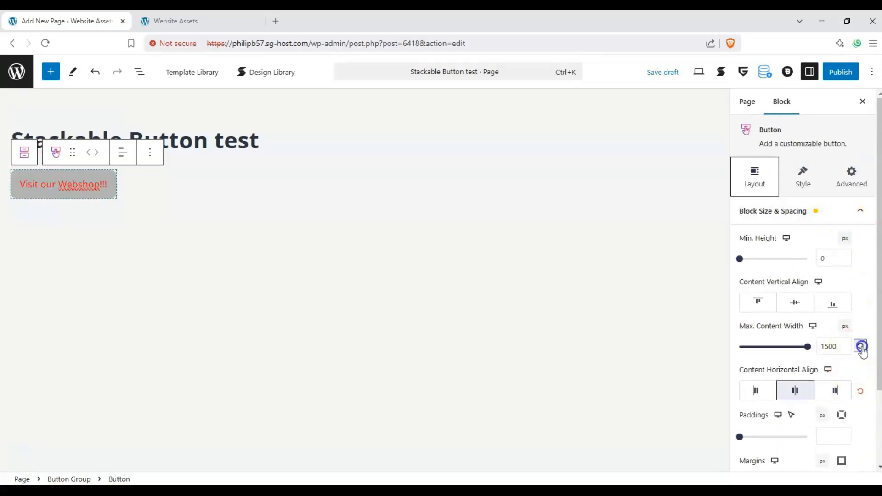
left_click(861, 390)
left_click(860, 212)
Try the Ghost, Plain and Link button styles, returning to the Default style.
left_click(799, 188)
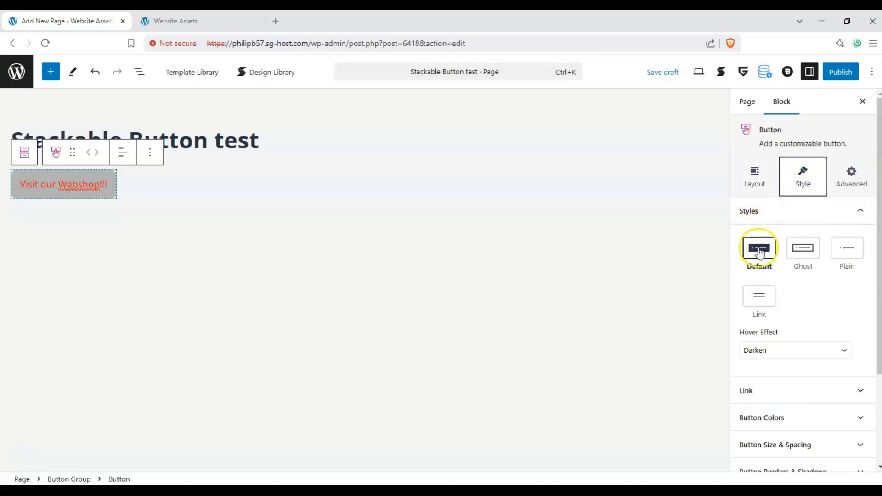
left_click(805, 256)
left_click(850, 256)
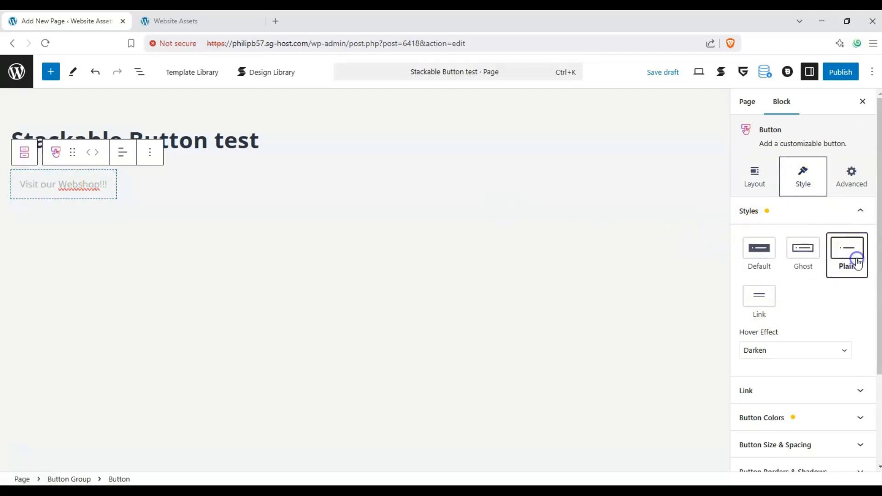
left_click(752, 297)
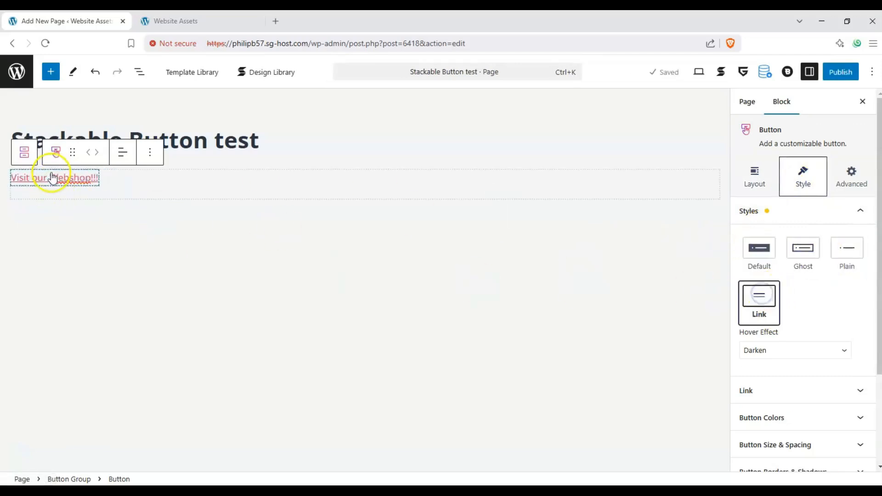
left_click(762, 252)
left_click(801, 260)
left_click(758, 254)
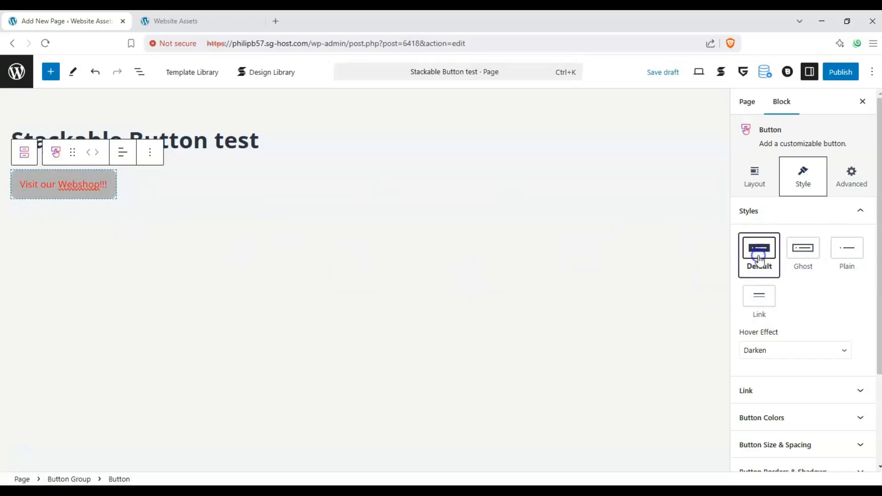
Try the None, Darken, Lift and Scale hover effects on the button.
scroll(802, 308, "down", 1)
left_click(799, 313)
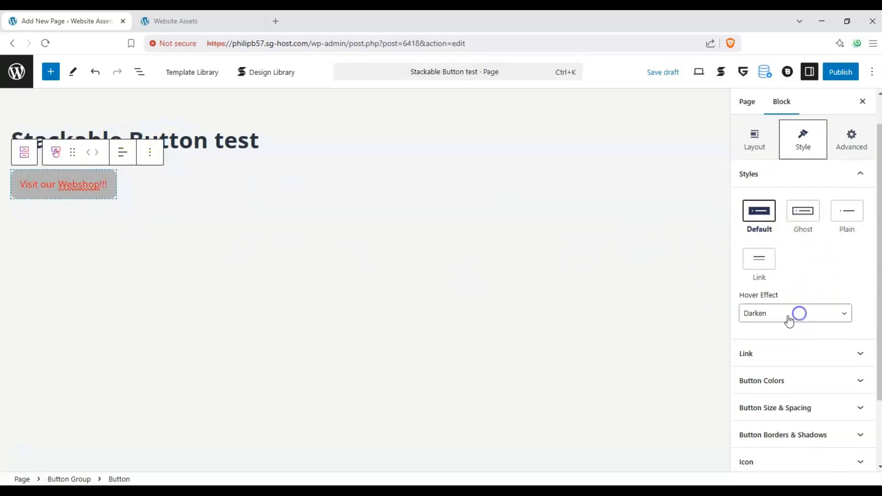
left_click(766, 329)
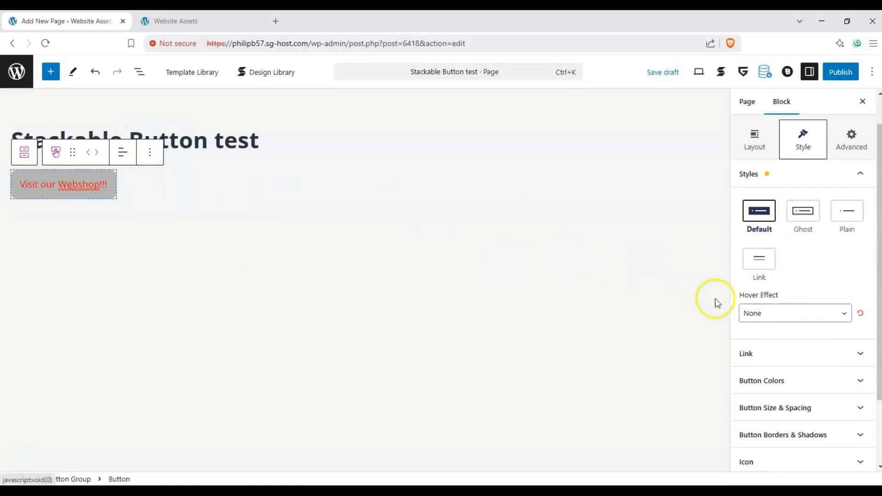
left_click(766, 312)
left_click(762, 340)
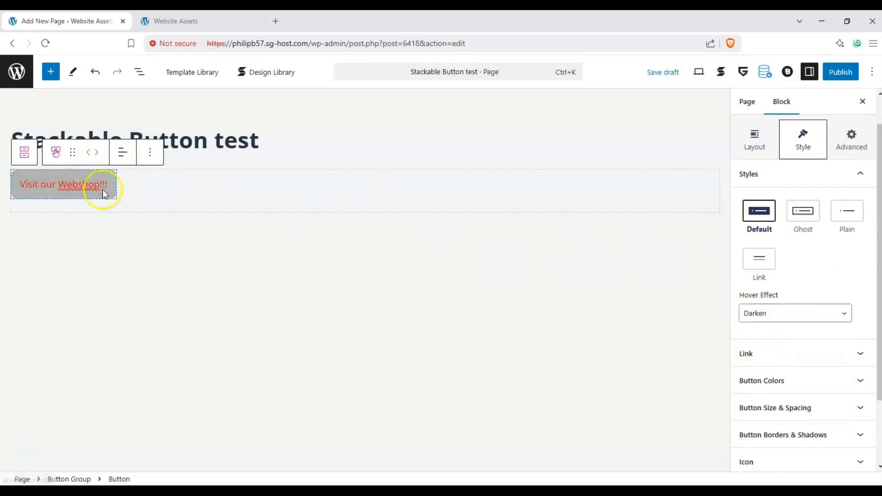
left_click(754, 313)
left_click(767, 363)
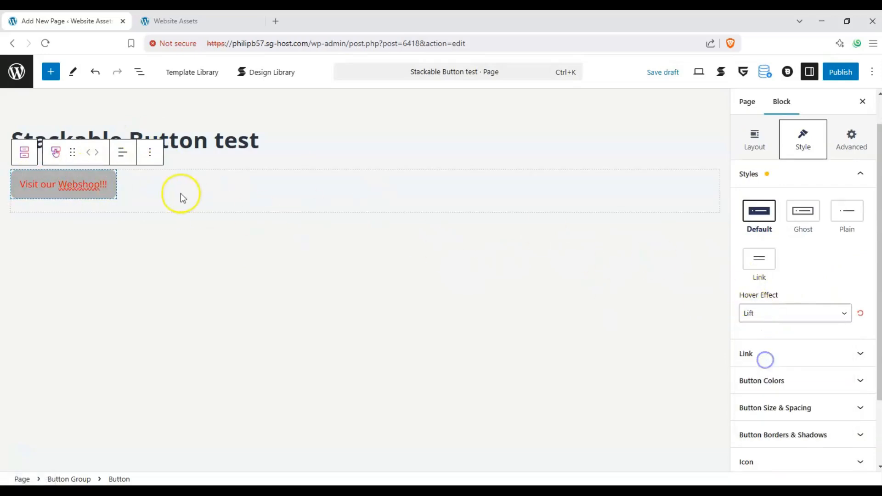
left_click(789, 312)
left_click(753, 372)
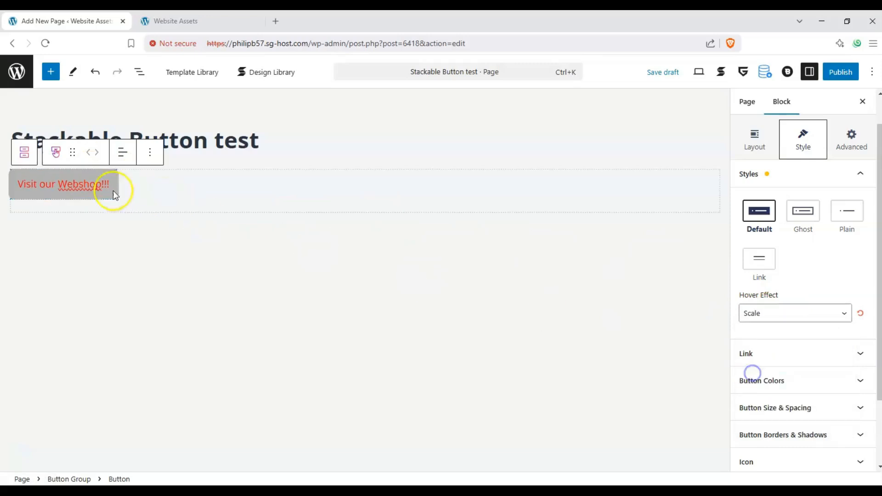
Try the Lift & Scale, Lift More and Scale More hover effects, settling on Lift & Scale More.
left_click(767, 313)
left_click(766, 386)
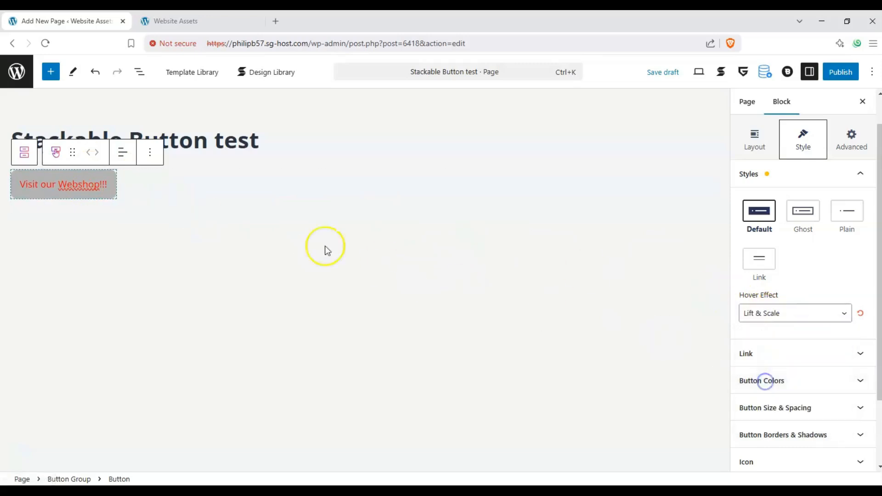
left_click(790, 313)
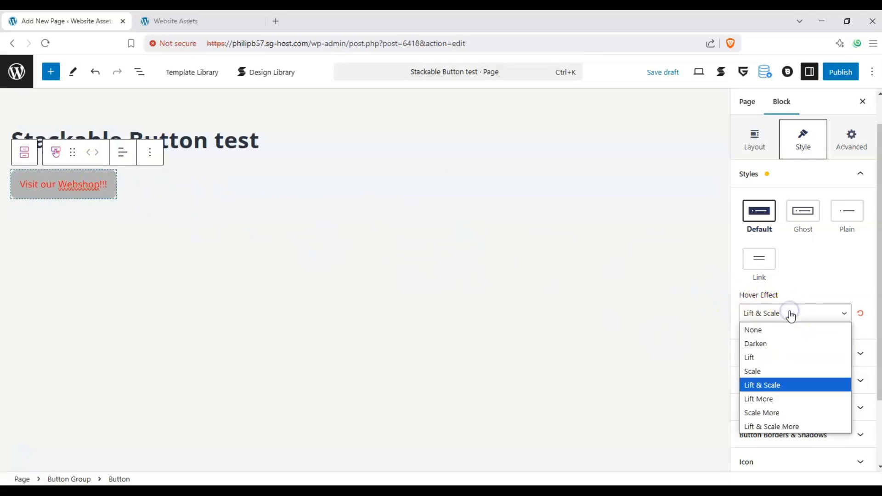
left_click(776, 399)
left_click(799, 312)
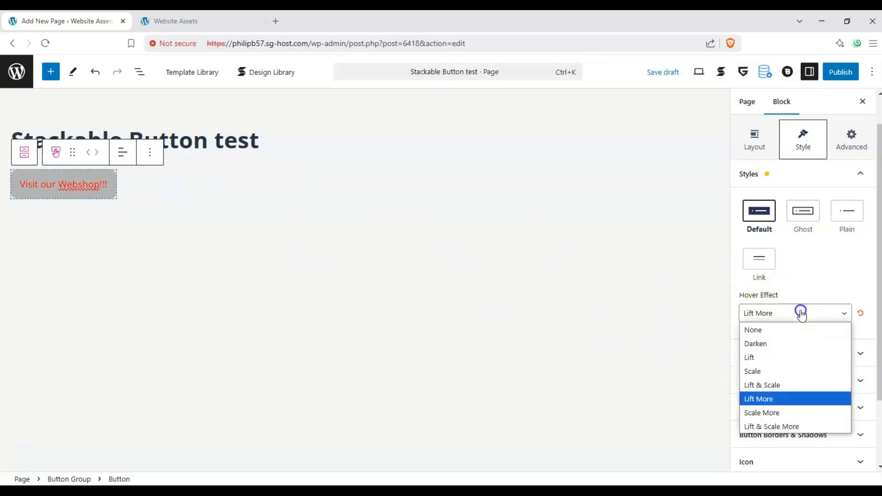
left_click(764, 410)
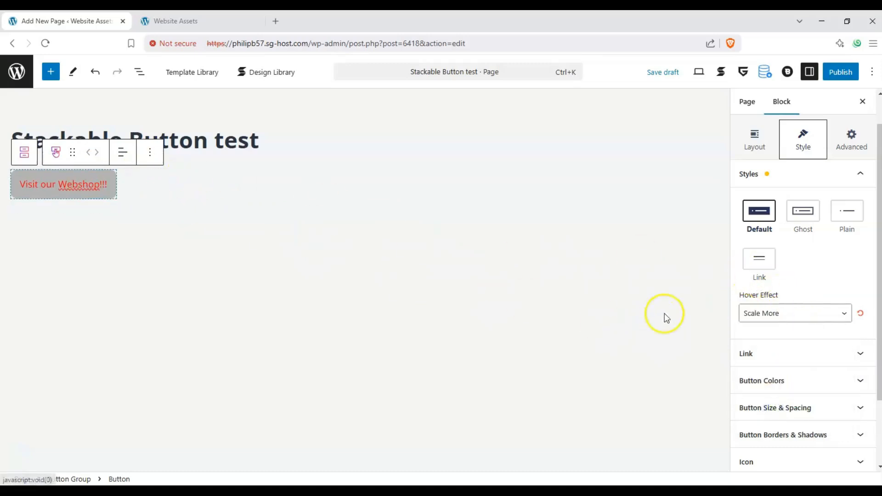
left_click(764, 313)
left_click(781, 426)
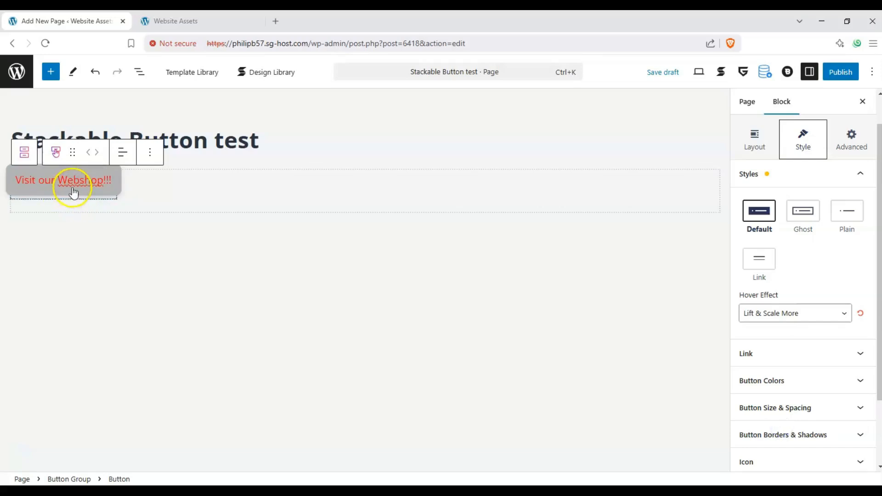
Make the button link open in a new tab and set its URL to the site's shop page.
left_click(779, 353)
left_click(746, 270)
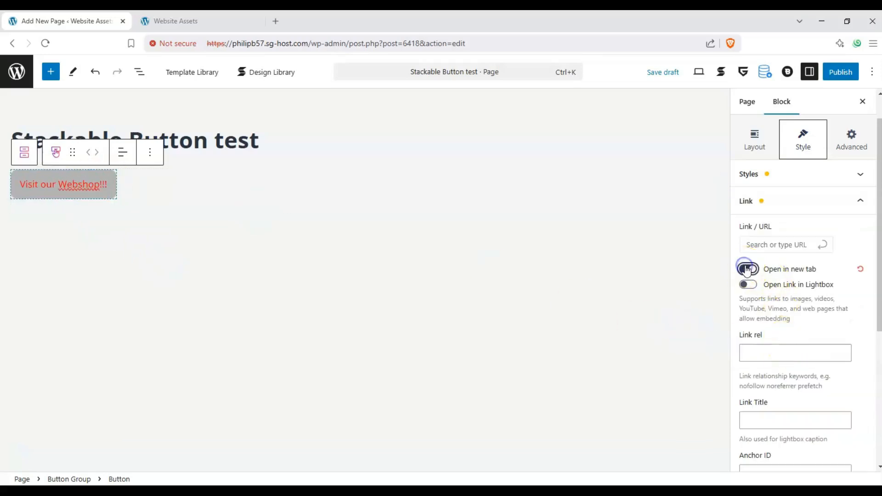
left_click(765, 245)
key("ctrl+v")
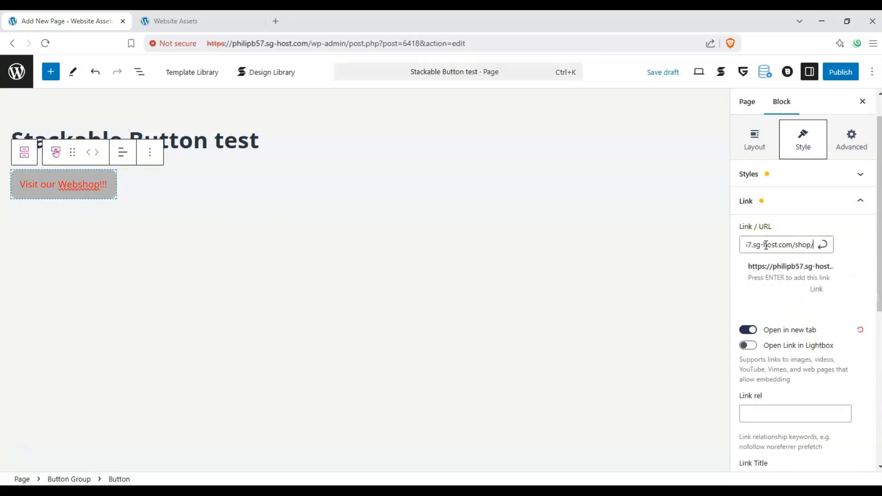
left_click(822, 245)
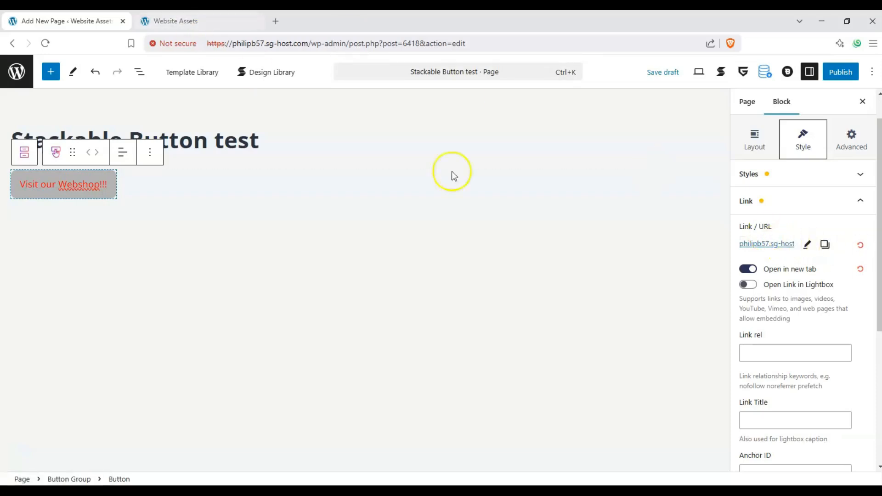
left_click(807, 248)
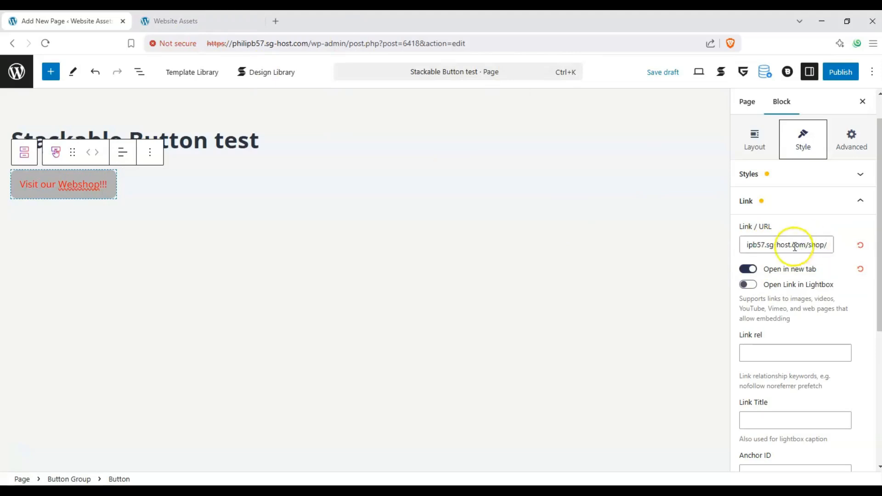
key("Return")
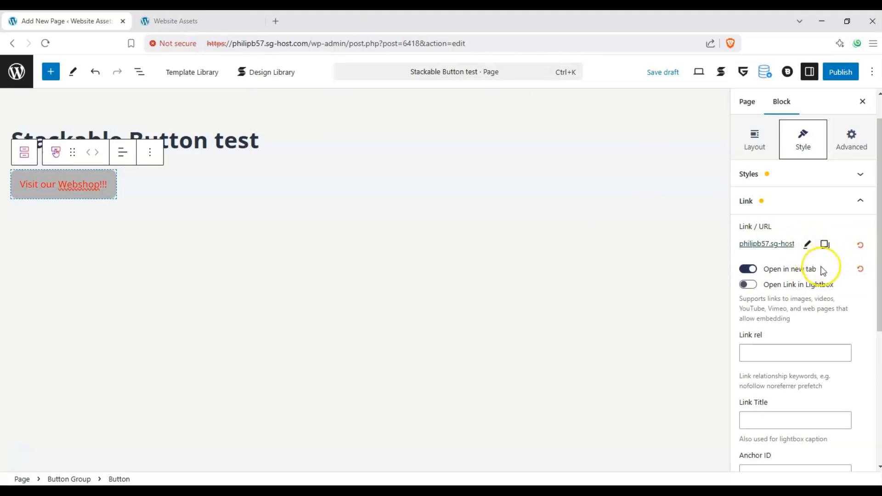
Open the button color settings and try the Gradient color mode before returning to Single.
scroll(774, 276, "down", 1)
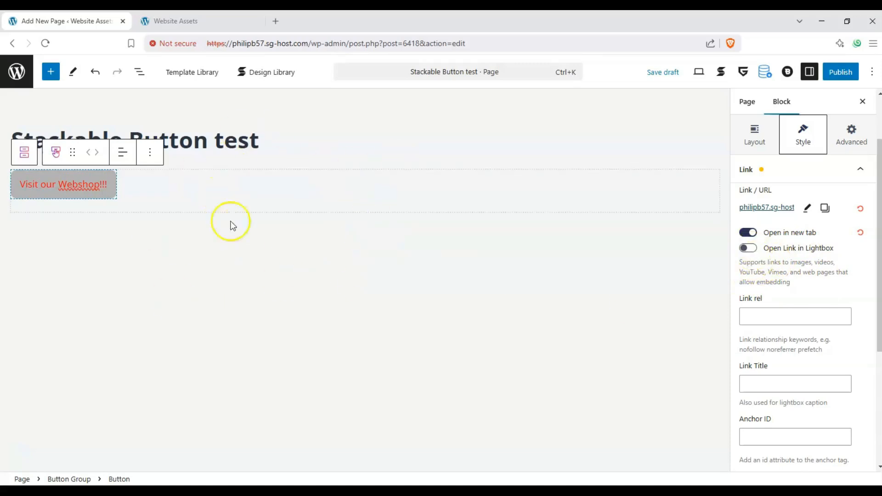
scroll(826, 270, "down", 3)
scroll(799, 294, "up", 1)
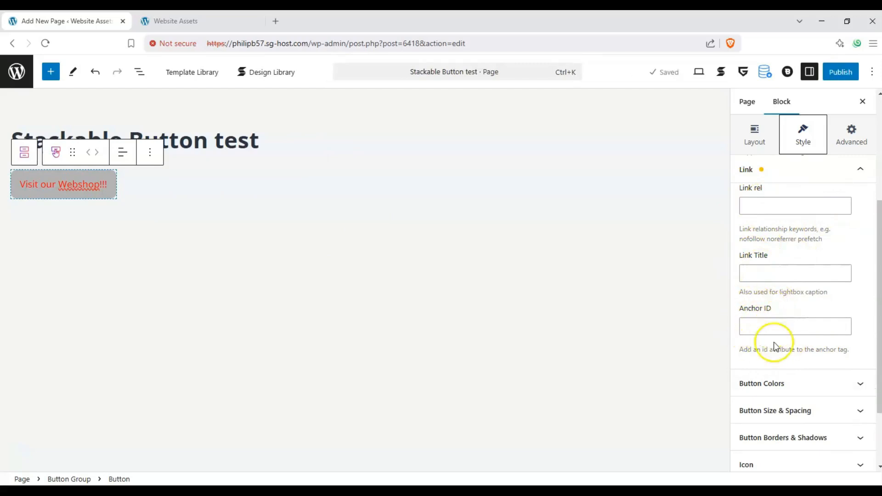
left_click(844, 386)
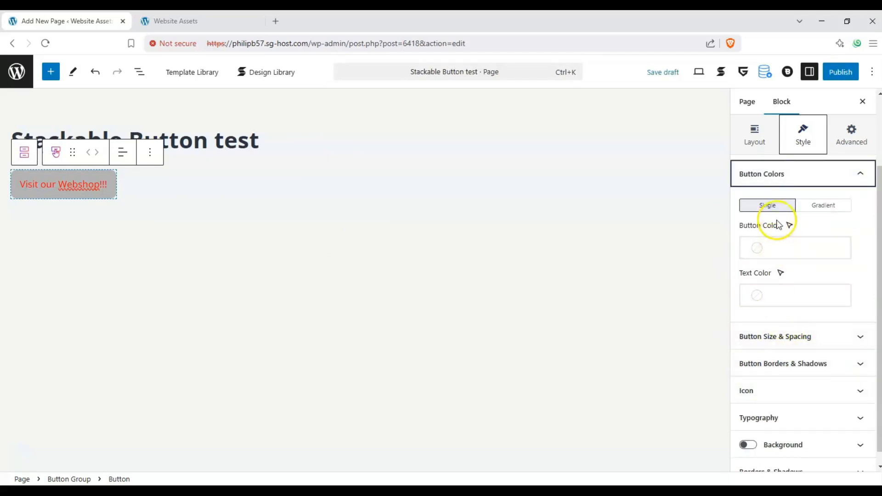
left_click(800, 207)
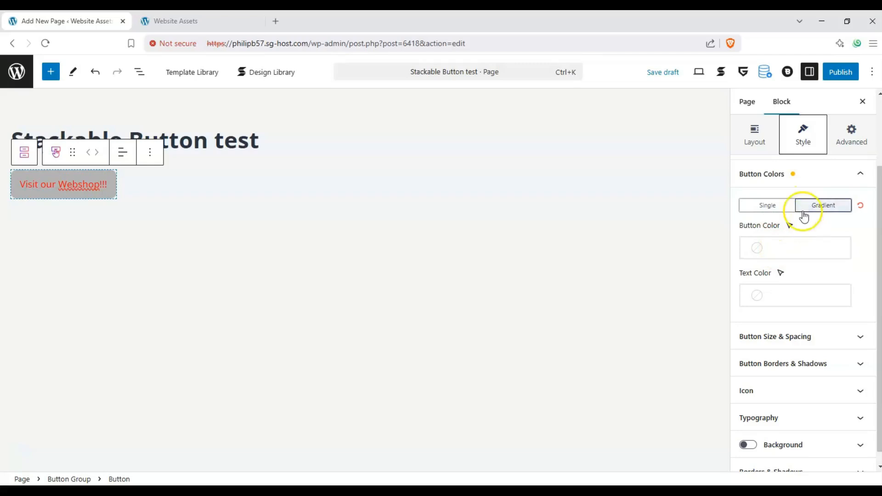
left_click(768, 206)
Set the button color to green #56e233 and the text color to black.
left_click(767, 247)
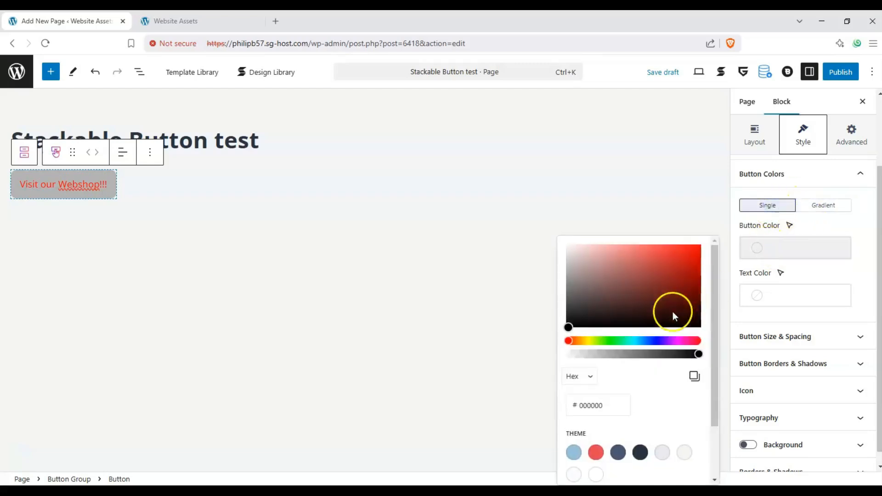
left_click(595, 452)
left_click_drag(638, 340, 607, 340)
left_click(670, 255)
left_click(777, 255)
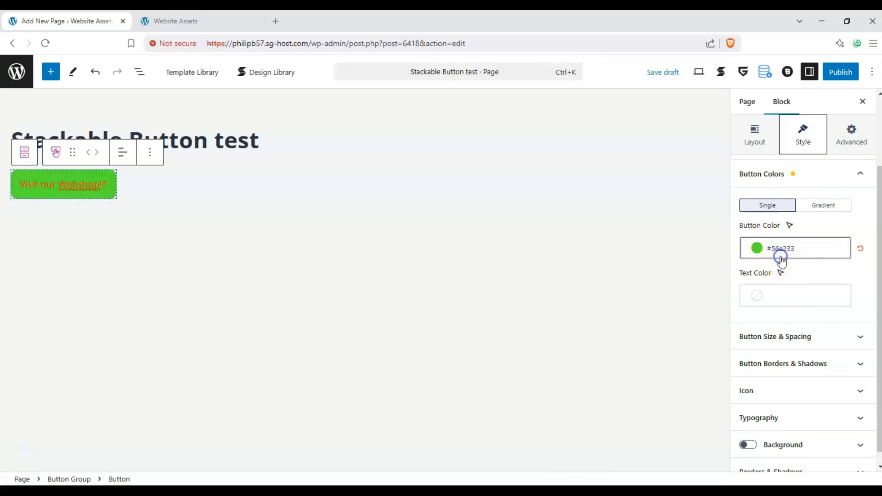
left_click(756, 294)
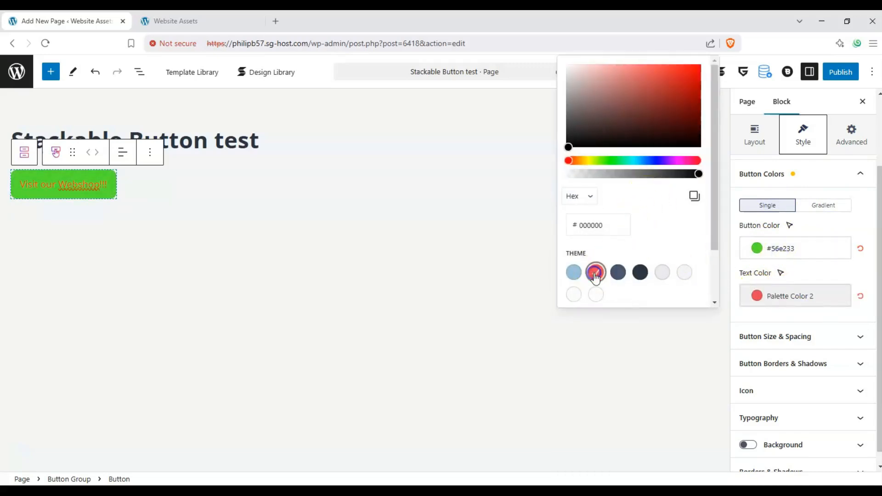
left_click_drag(600, 162, 568, 160)
Set the button's hover-state button color to Palette Color 2, then return to the normal state.
left_click(789, 255)
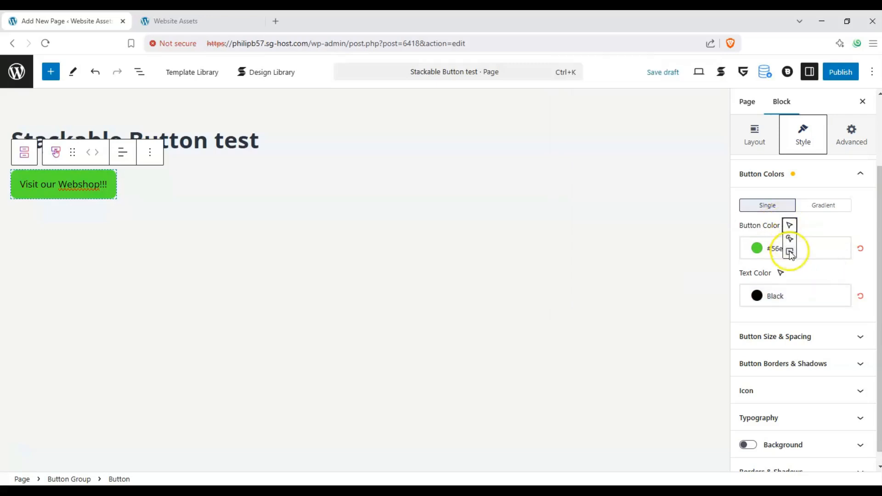
left_click(790, 240)
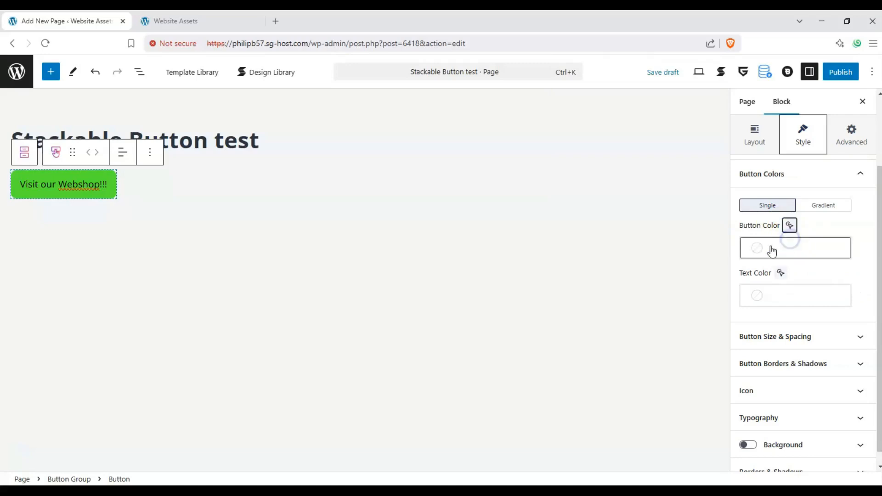
left_click(758, 252)
left_click(595, 451)
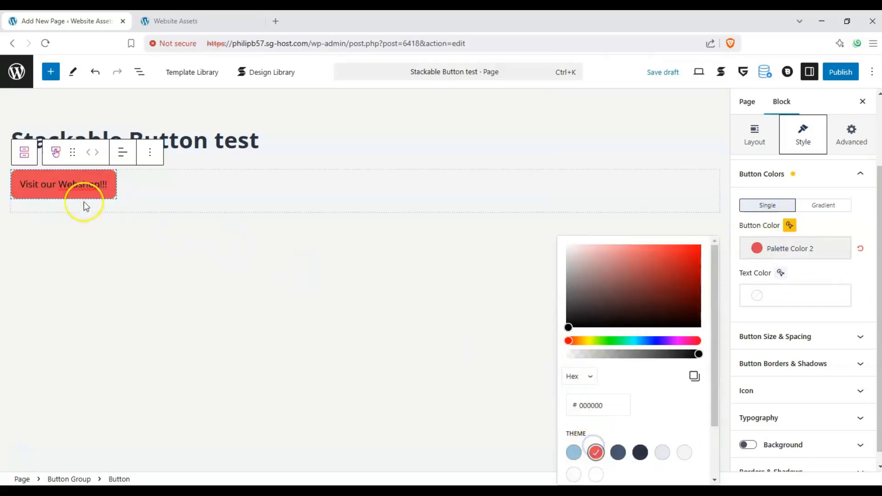
left_click(790, 225)
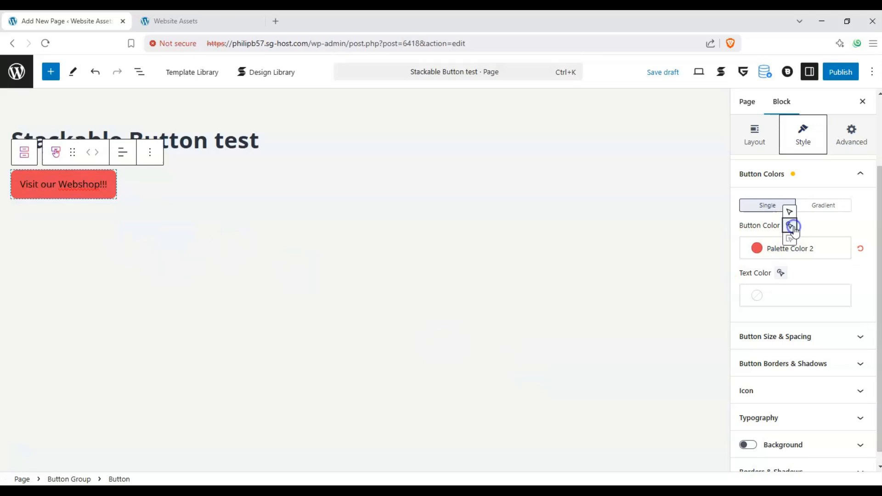
left_click(791, 214)
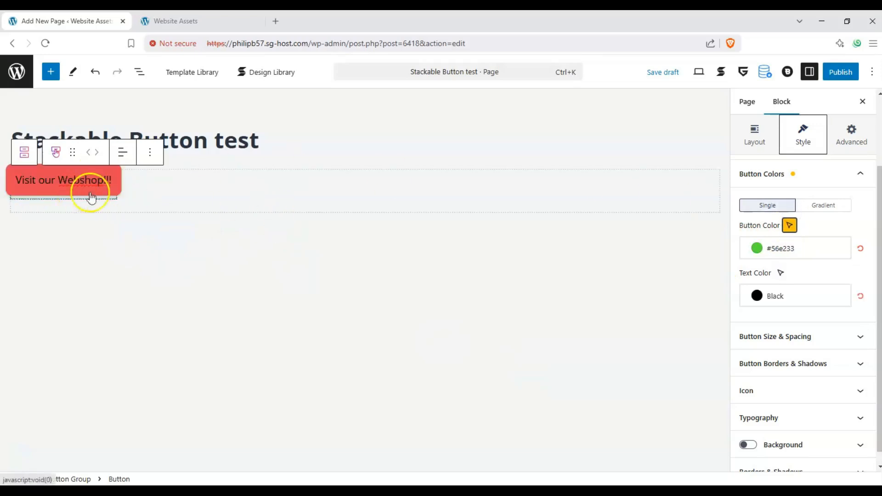
Toggle Full Width on and off, then set the minimum button height to 34 and increase the padding.
left_click(857, 328)
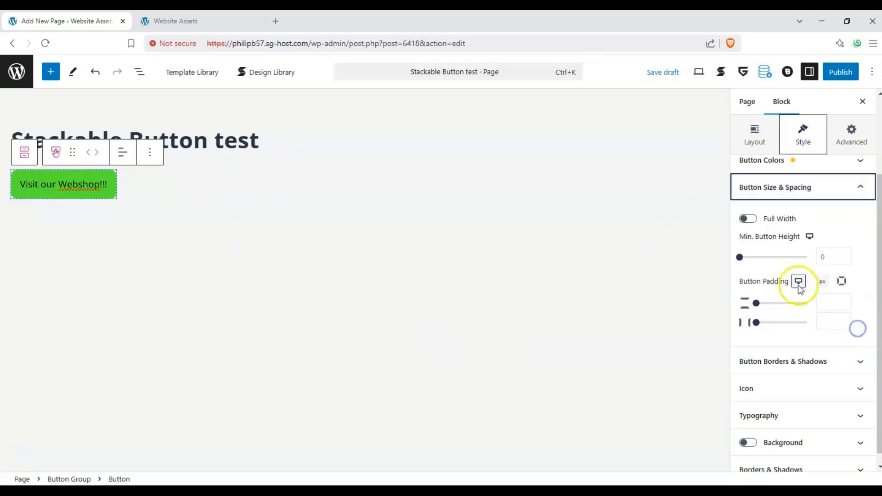
left_click(746, 221)
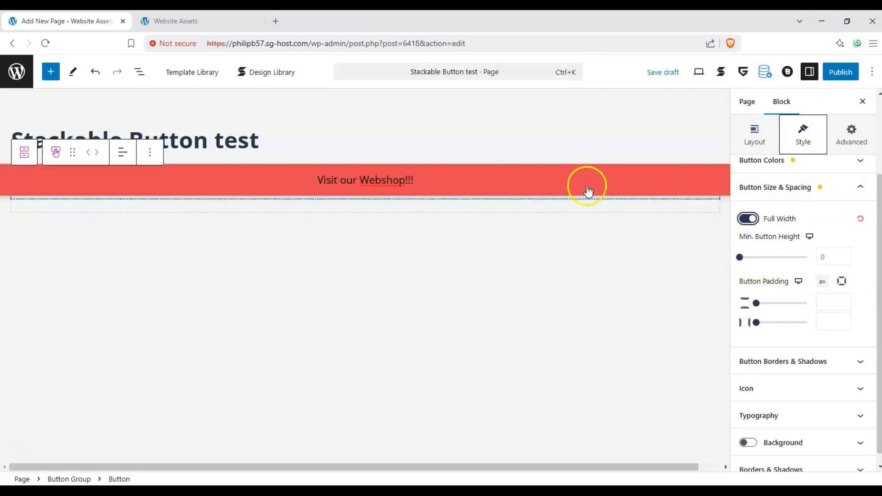
left_click(748, 220)
left_click_drag(740, 257, 758, 262)
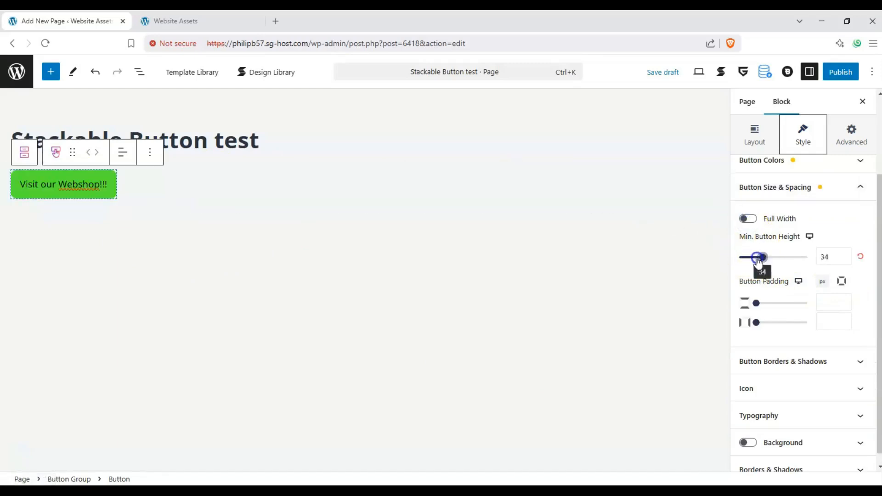
left_click_drag(756, 303, 792, 323)
Set the button's border radius to 29 and its shadow/outline to 3.
left_click(813, 361)
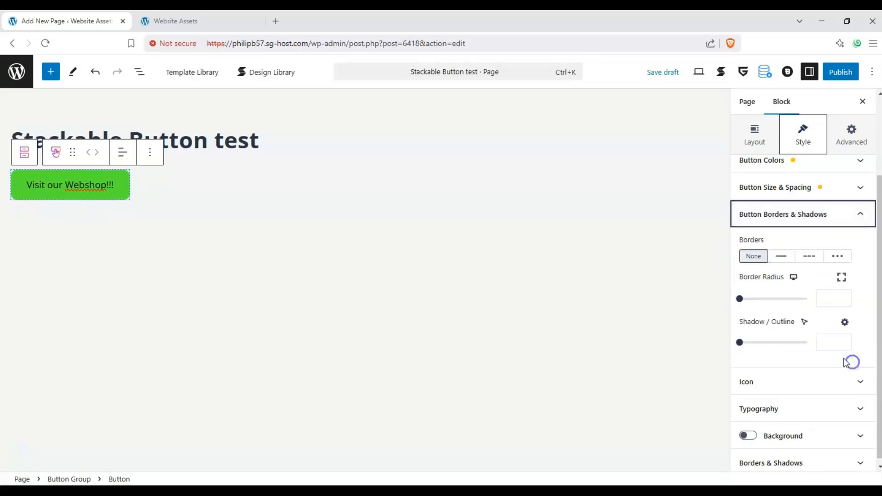
left_click_drag(745, 299, 770, 303)
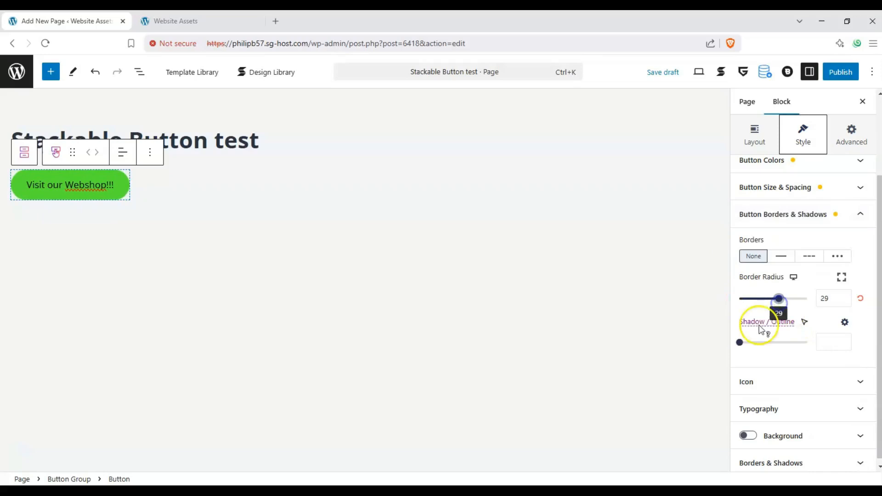
left_click_drag(755, 342, 767, 344)
Add a dotted border to the button, set its width to 2, then switch to another border style.
left_click(837, 257)
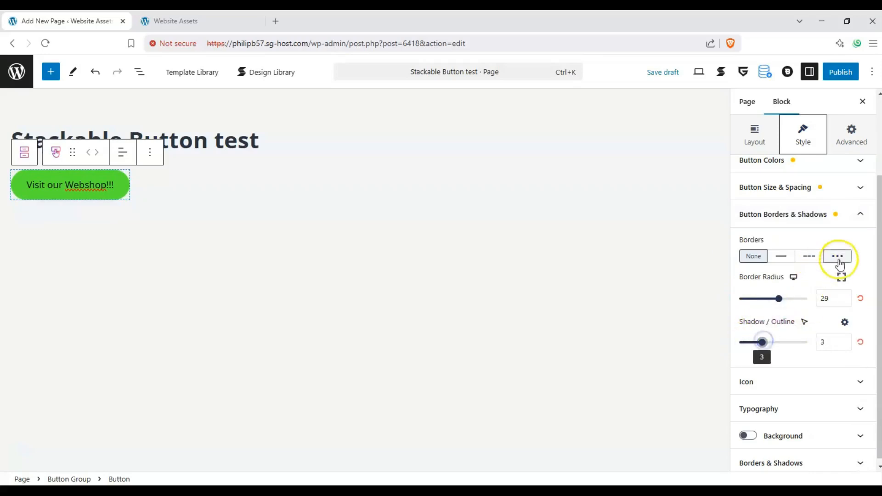
left_click(754, 299)
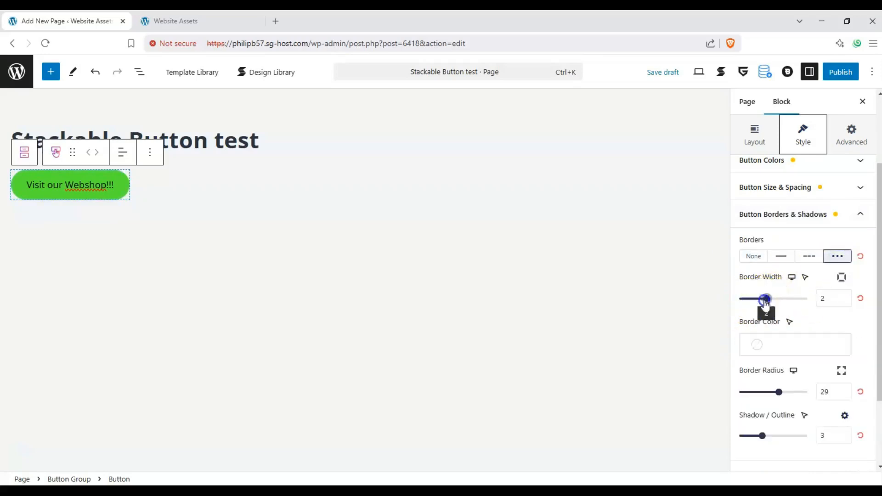
left_click(816, 253)
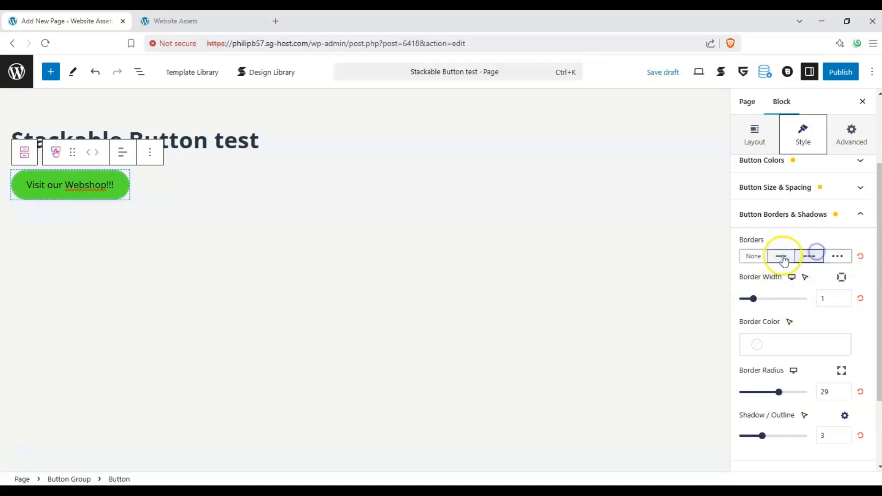
Switch the button border to a solid line and set its border width to 4.
left_click(781, 255)
left_click(787, 260)
left_click(787, 265)
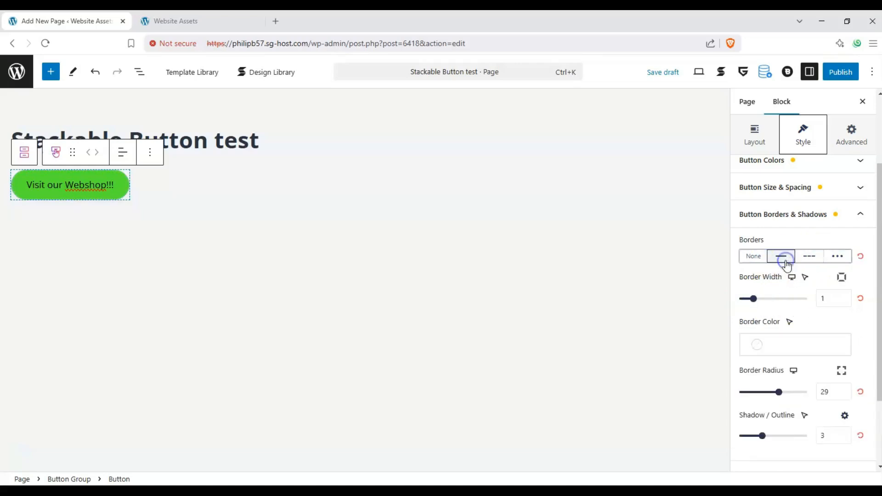
left_click_drag(753, 298, 808, 300)
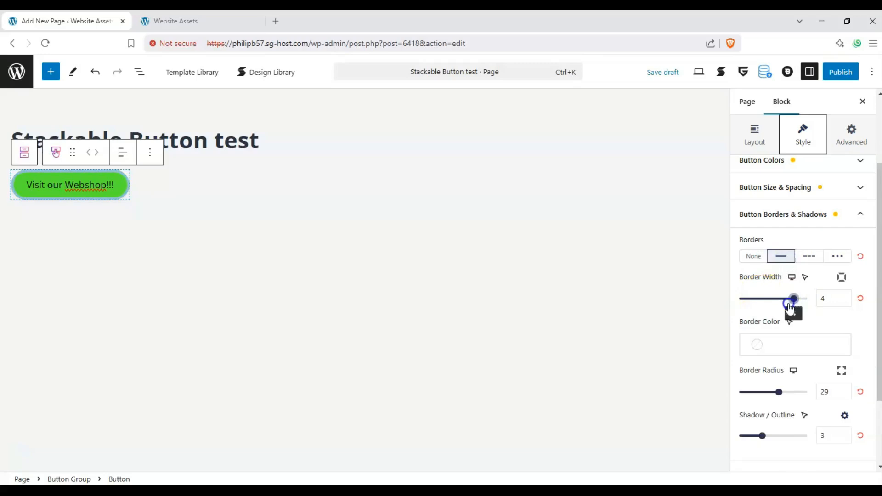
Set the button's border color to Palette Color 2.
left_click(768, 345)
left_click(596, 272)
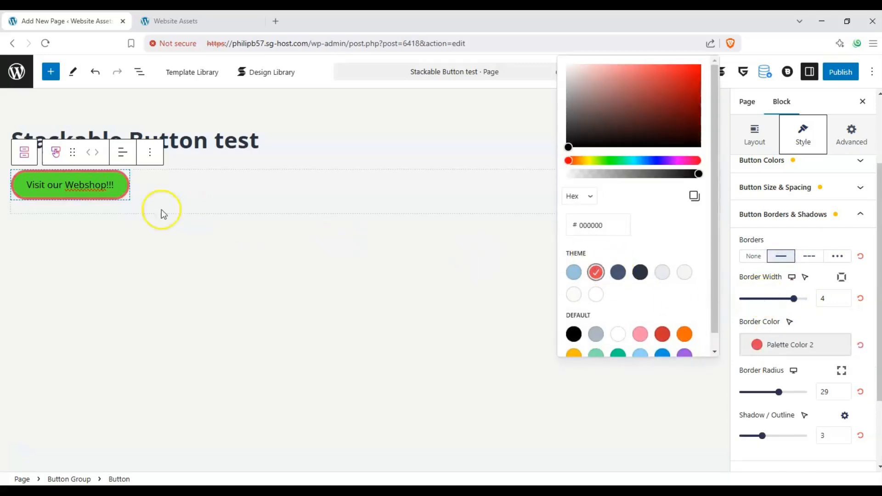
left_click(835, 323)
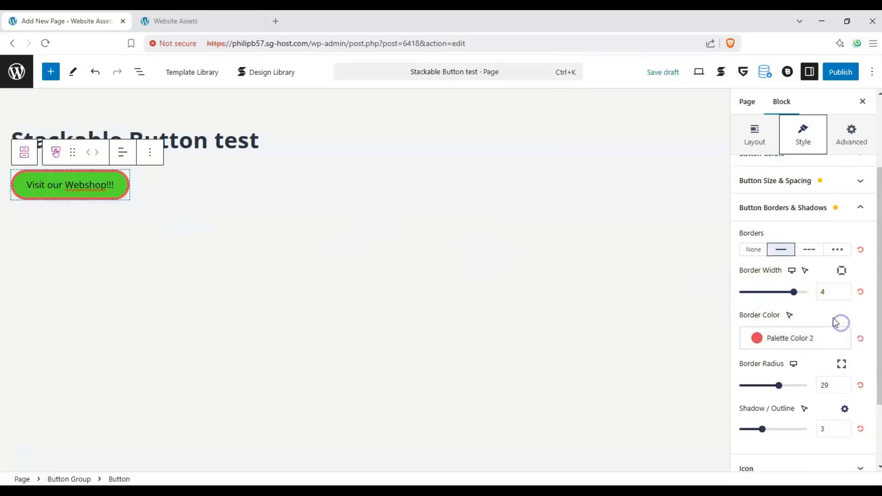
Add a shopping cart icon to the button by searching the icon library for cart.
scroll(833, 331, "down", 2)
left_click(859, 383)
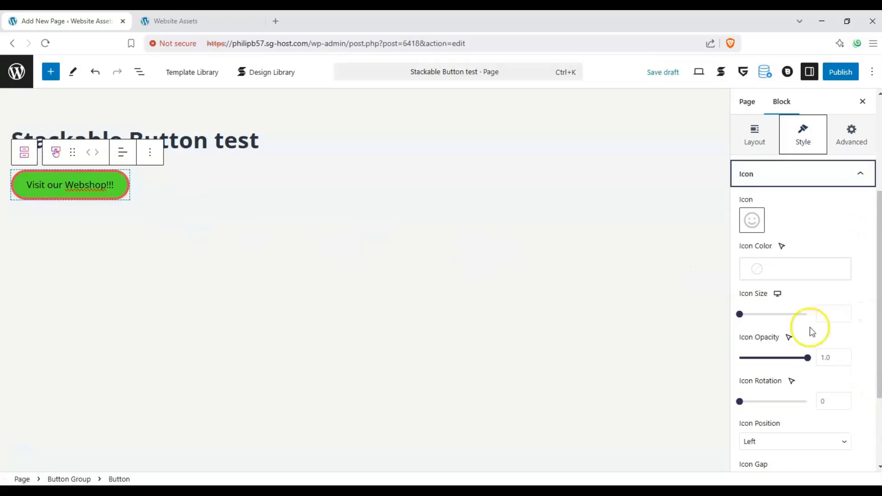
left_click(751, 222)
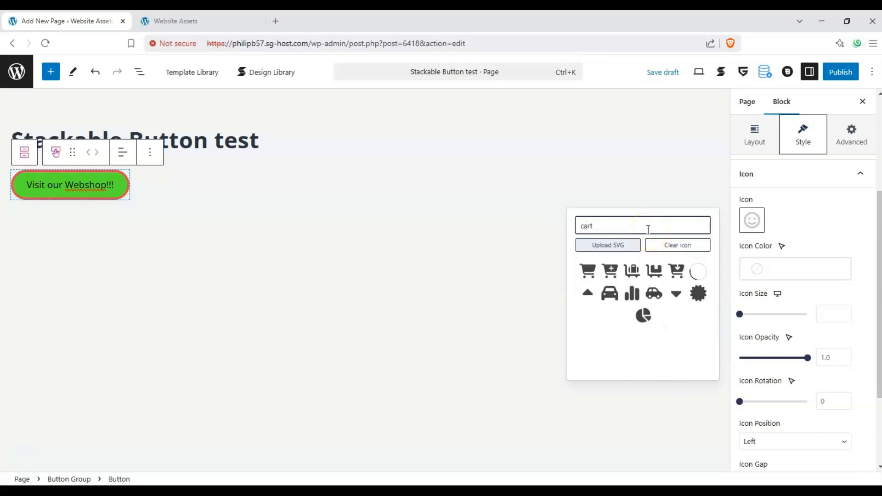
left_click(586, 272)
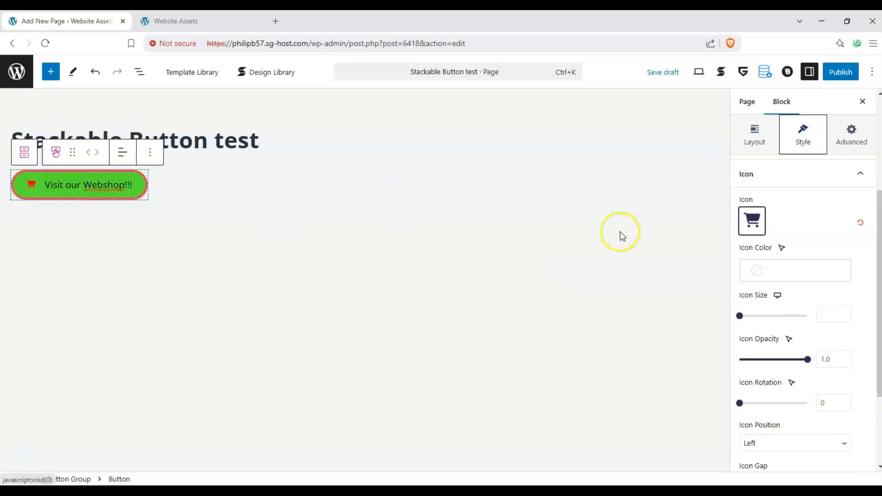
Pick a custom blue icon color of #0404d3 in the color picker.
left_click(759, 270)
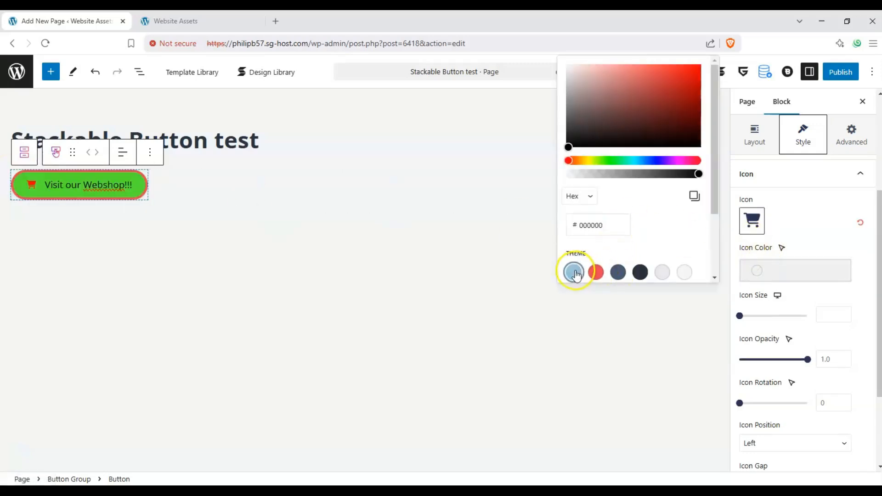
left_click_drag(624, 161, 612, 160)
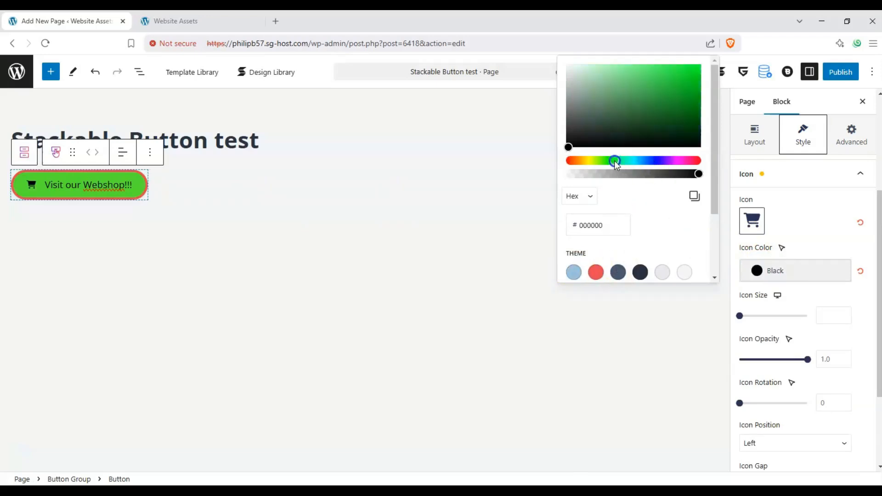
left_click_drag(632, 103, 592, 112)
left_click_drag(605, 161, 655, 161)
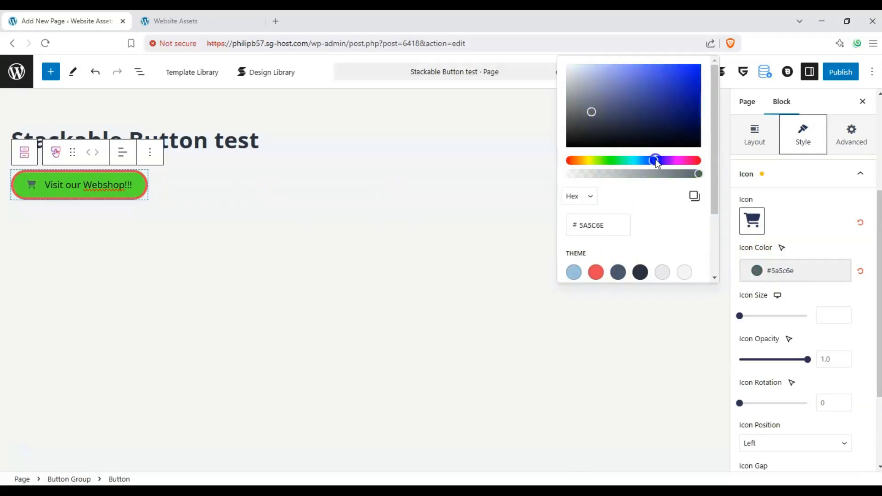
left_click_drag(641, 98, 700, 79)
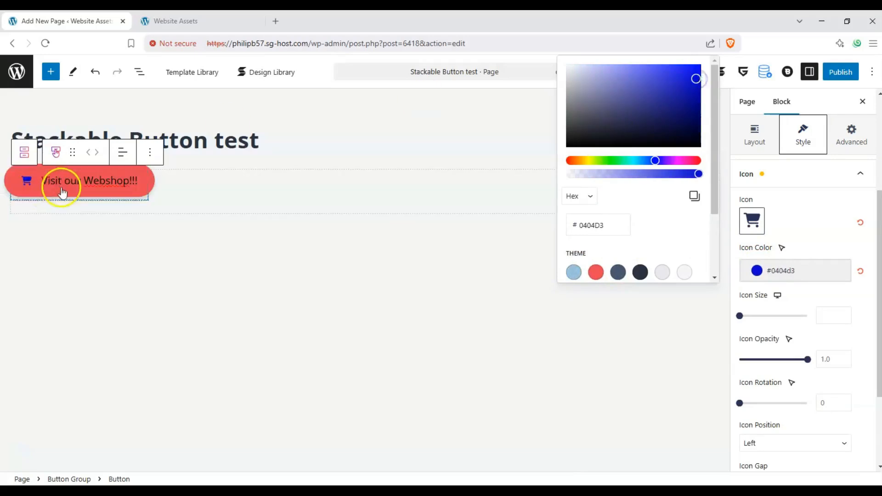
left_click(823, 303)
Set the icon size to 34 and rotate the icon to about 24.
left_click_drag(744, 316, 762, 315)
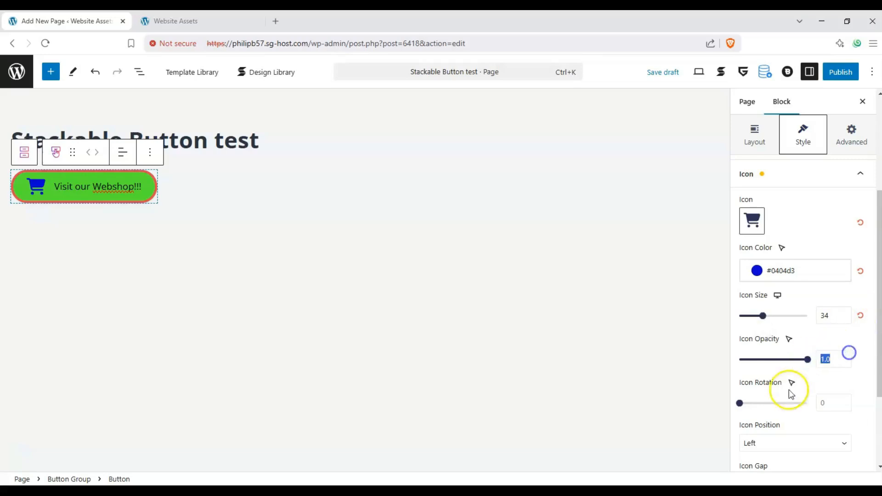
left_click_drag(740, 403, 755, 410)
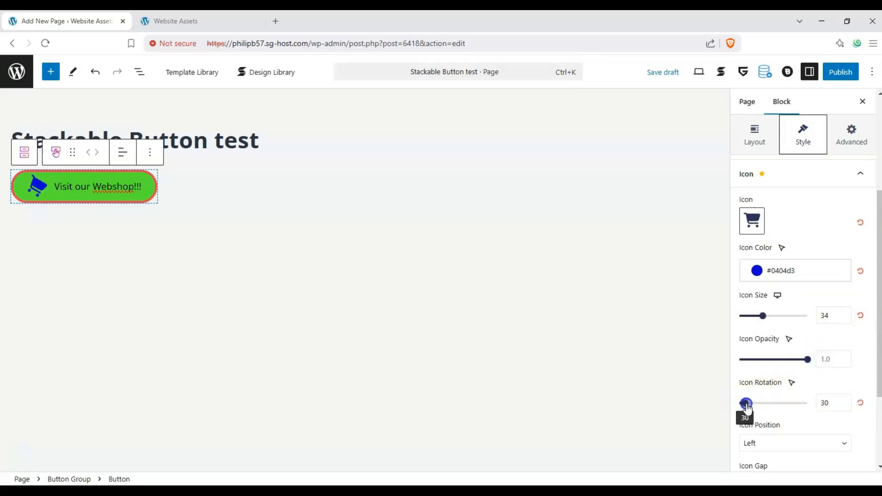
Move the icon to the Right position and set the icon gap to about 37.
scroll(836, 386, "down", 1)
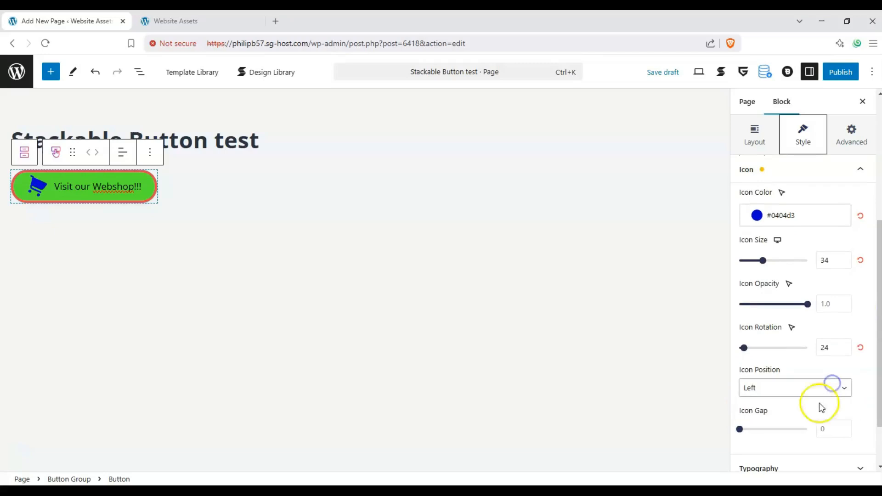
left_click(831, 386)
left_click(786, 416)
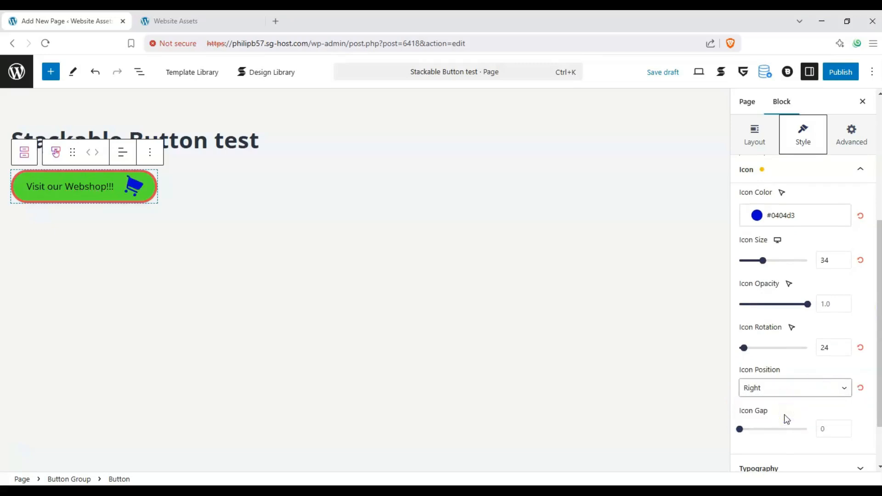
left_click_drag(740, 429, 789, 429)
Set the button text's font family to Jomolhari and its font size to 35.
scroll(814, 401, "down", 1)
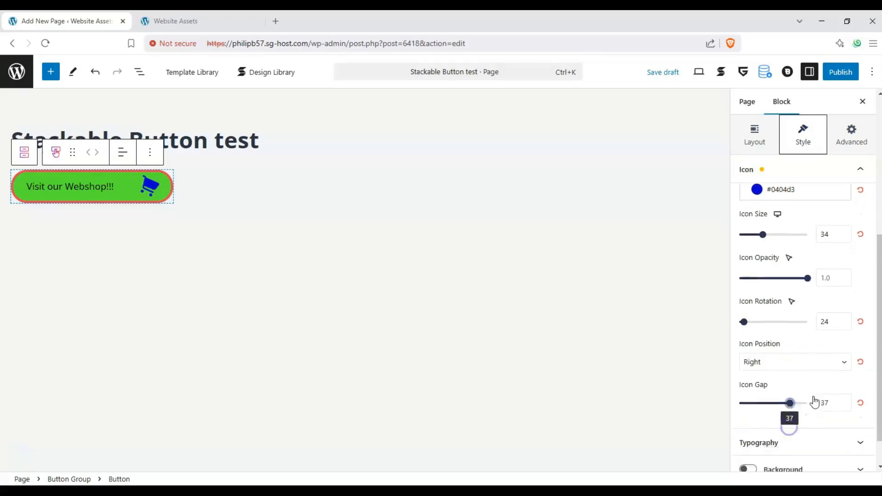
left_click(848, 420)
left_click(855, 216)
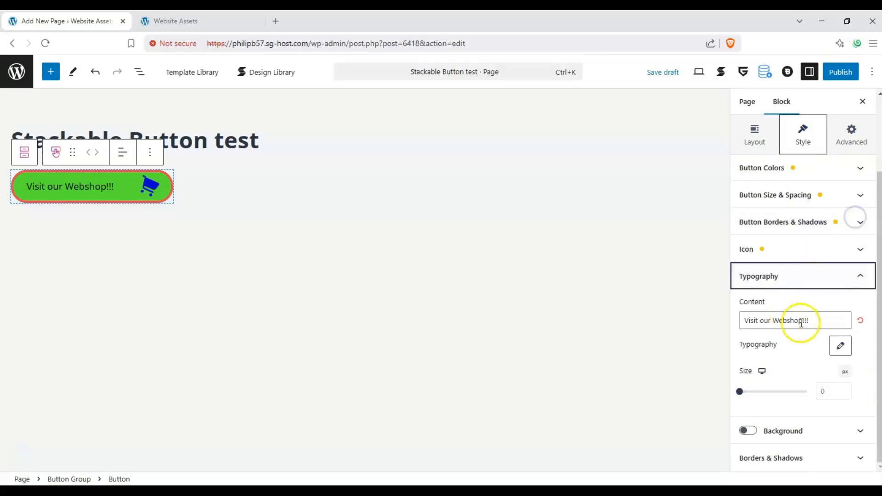
left_click(840, 345)
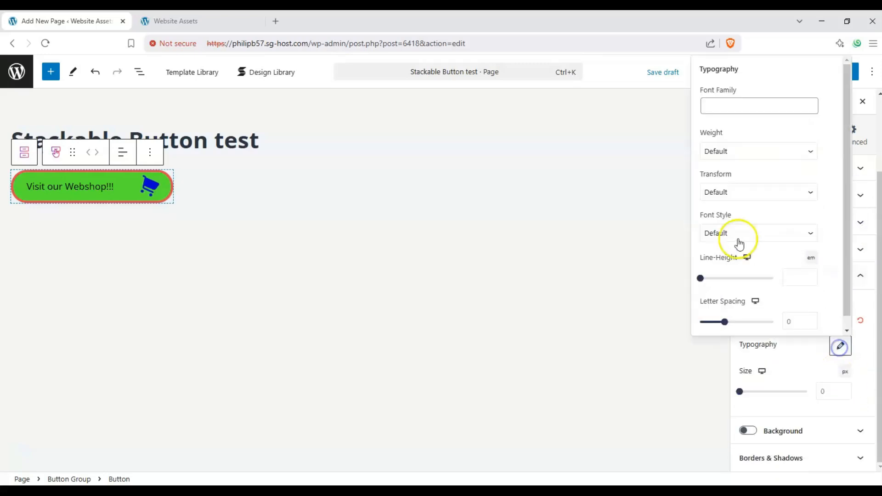
left_click(777, 114)
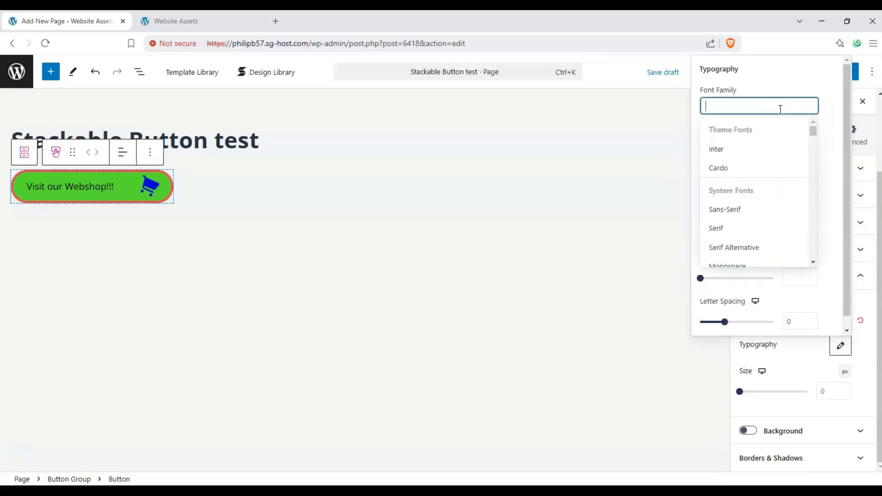
scroll(773, 164, "down", 10)
scroll(765, 179, "down", 6)
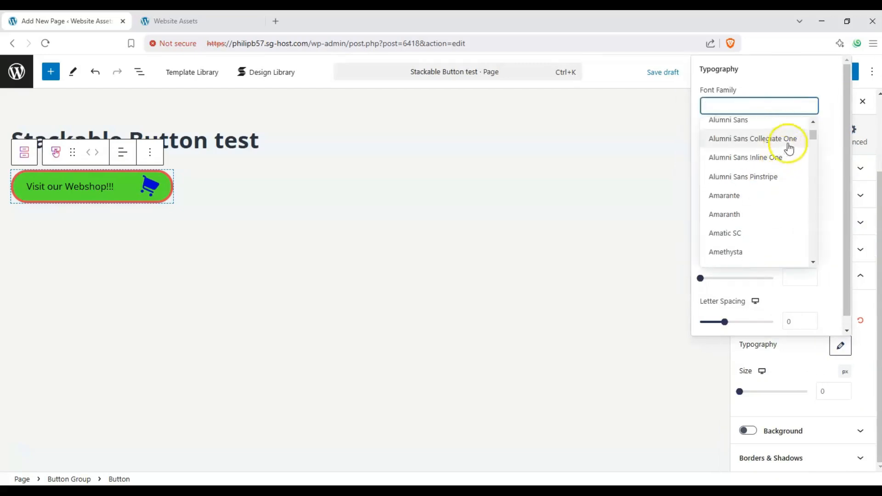
left_click_drag(810, 138, 816, 177)
left_click(757, 201)
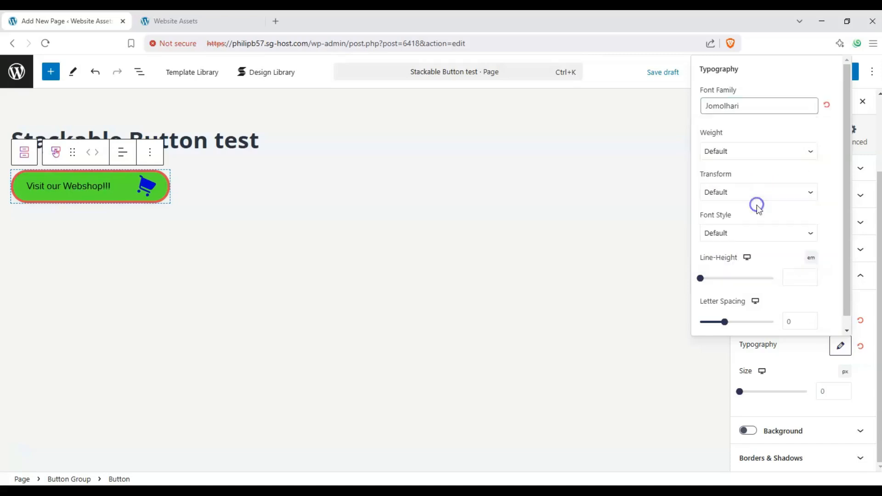
left_click(862, 297)
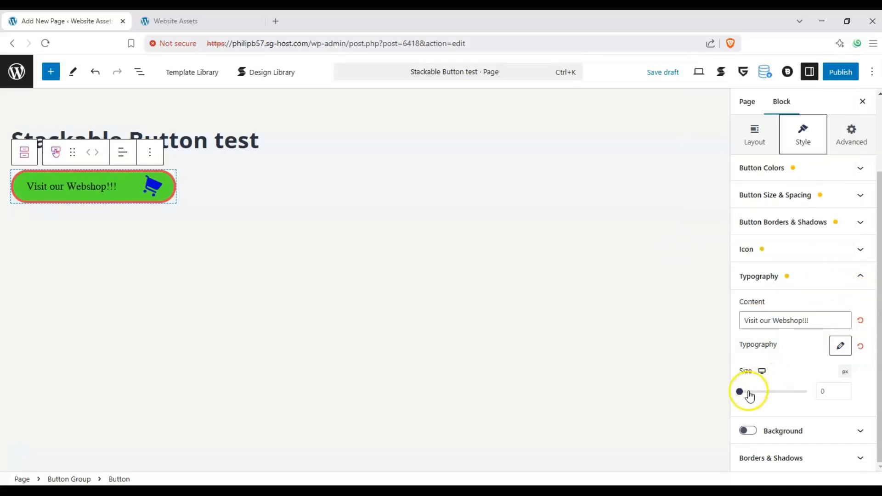
left_click_drag(744, 391, 756, 391)
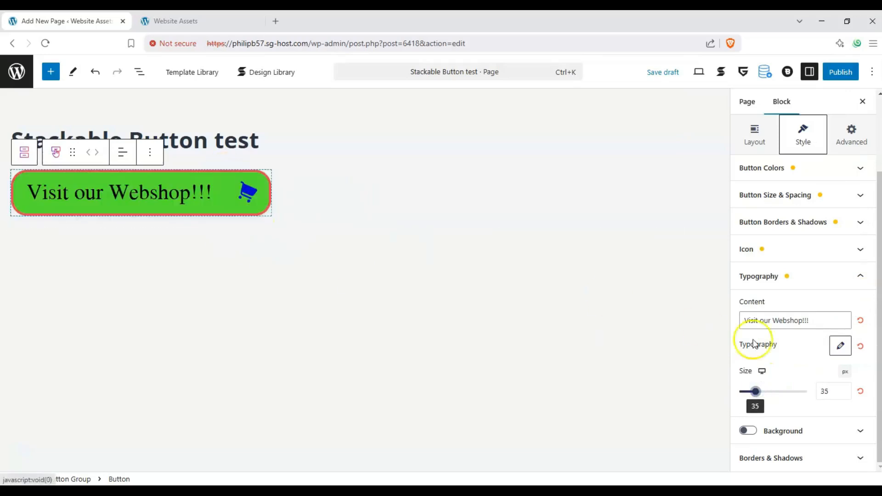
Enable the block background and set its background color to Pale pink.
left_click(747, 430)
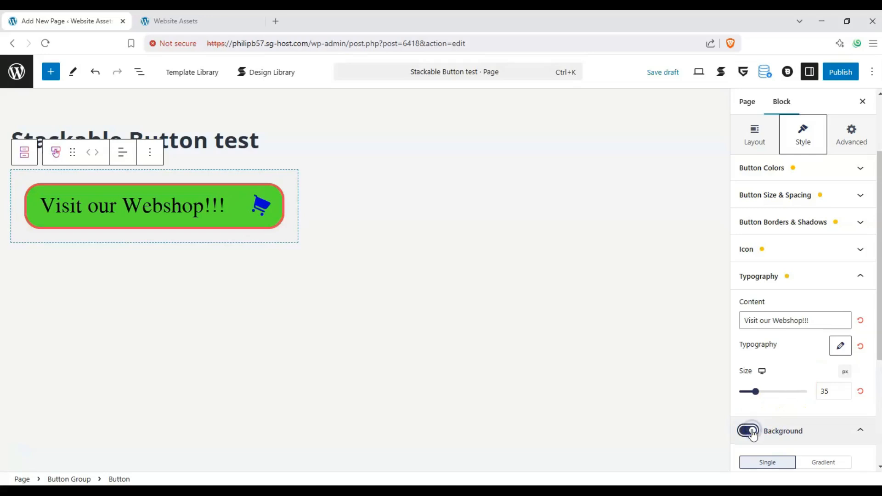
left_click(799, 434)
scroll(801, 416, "down", 2)
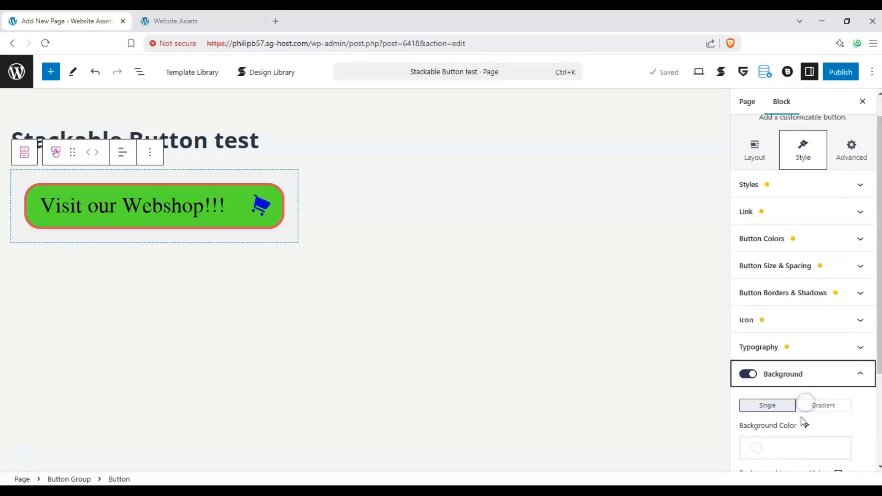
left_click(800, 414)
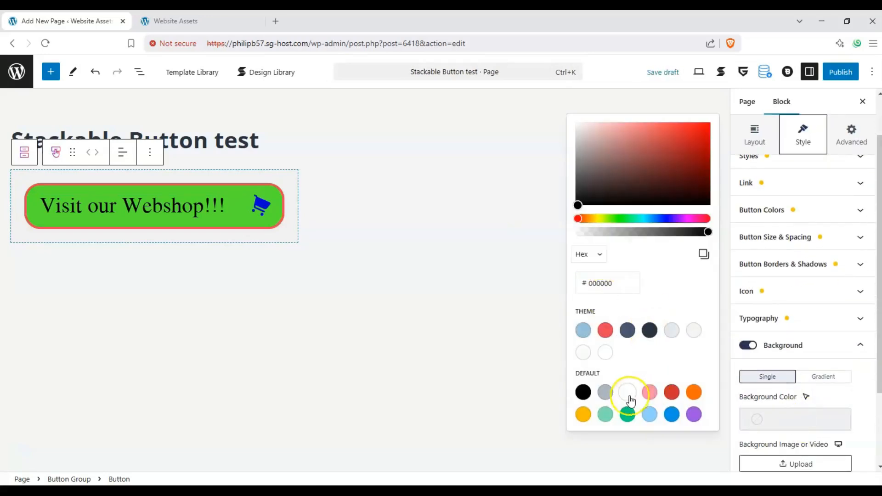
left_click(651, 394)
left_click(825, 402)
Give the block container a shadow/outline of 3 and a border radius of 34.
scroll(822, 401, "down", 3)
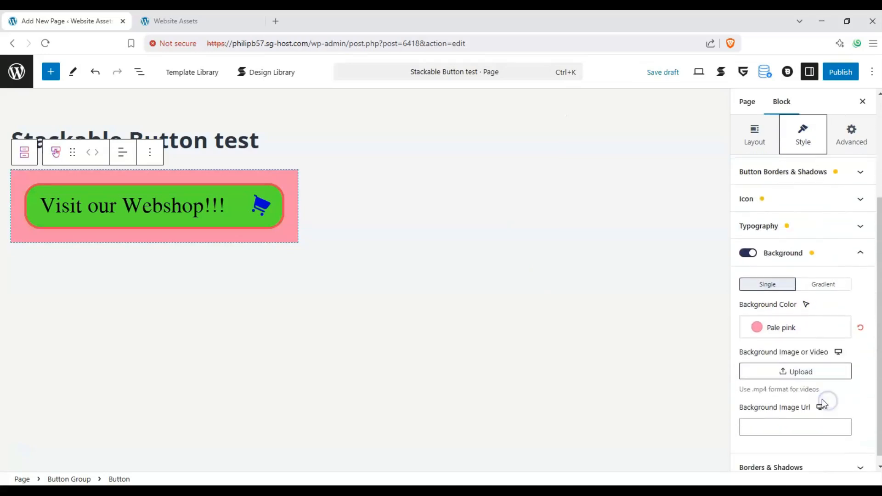
left_click(847, 243)
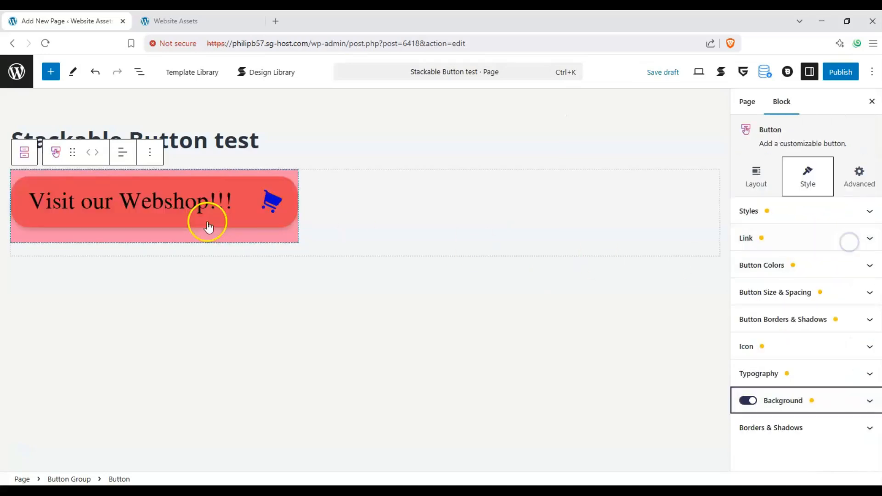
left_click(854, 429)
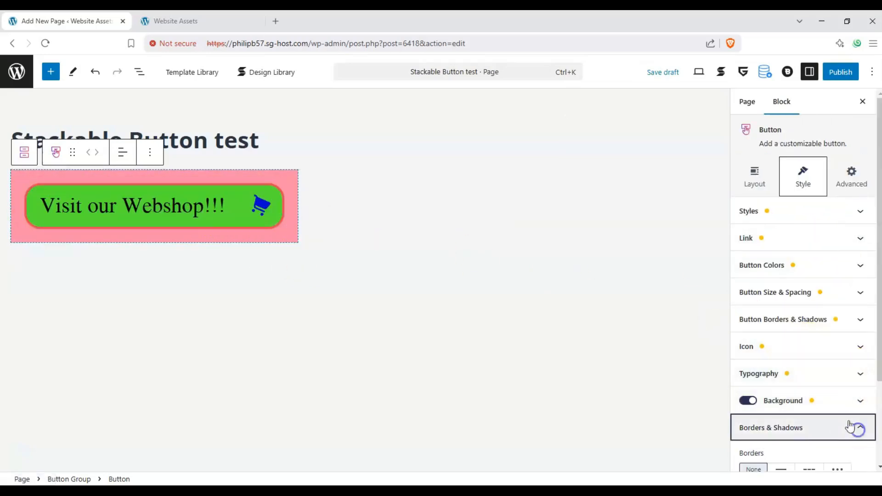
left_click_drag(740, 445, 762, 446)
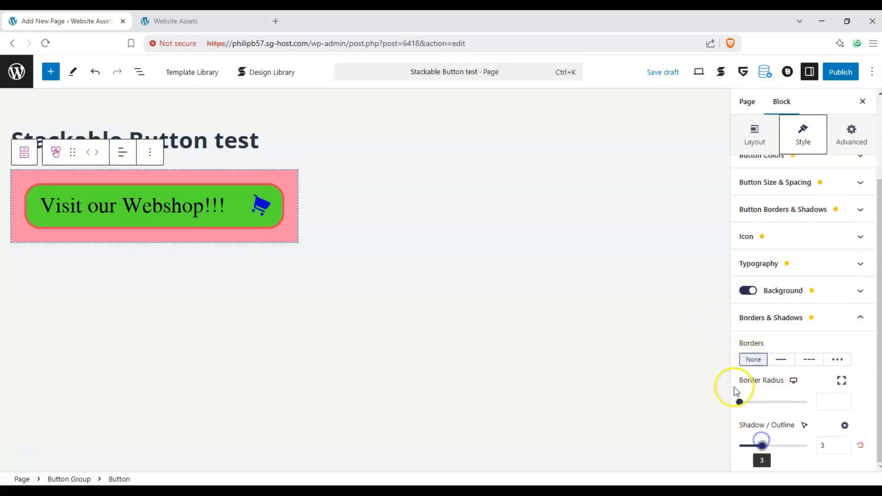
left_click_drag(740, 401, 786, 403)
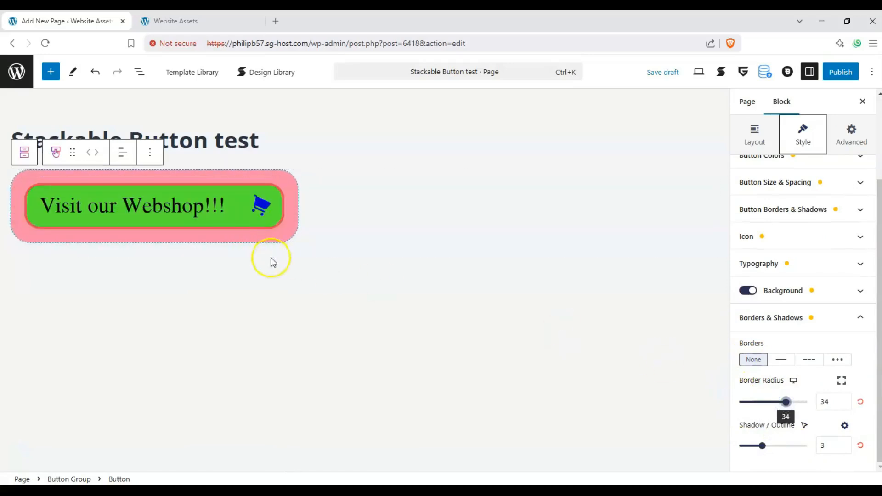
Publish the page.
left_click(848, 317)
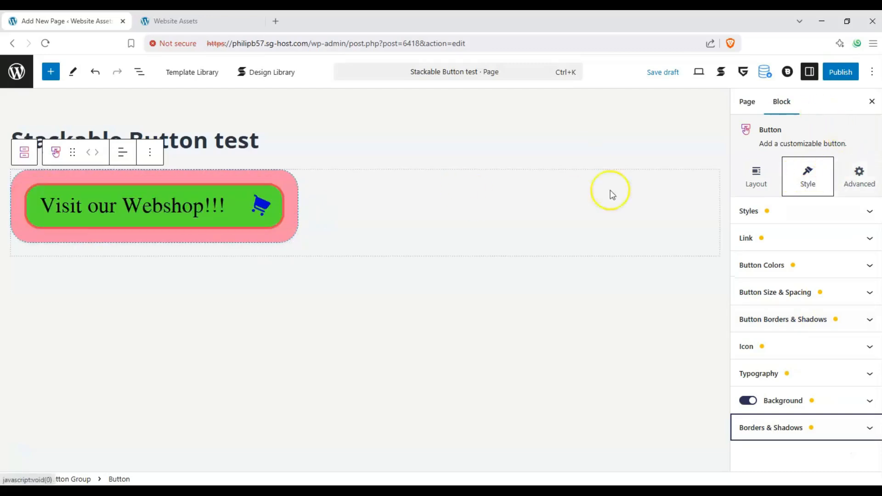
left_click(840, 73)
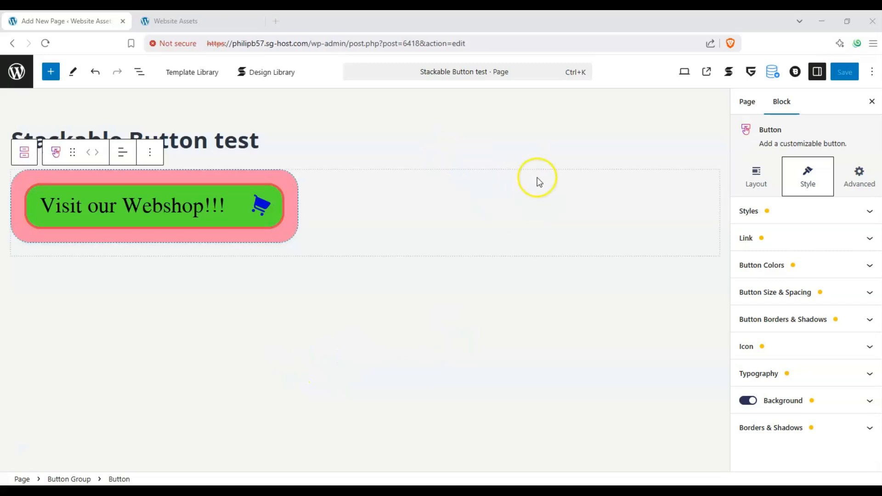
View the published page and follow the button's link to check it opens the shop.
left_click(708, 72)
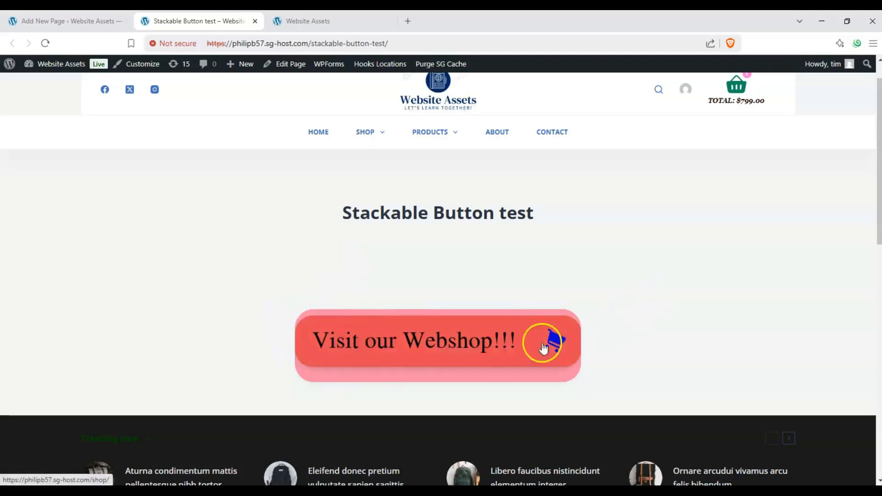
left_click(456, 350)
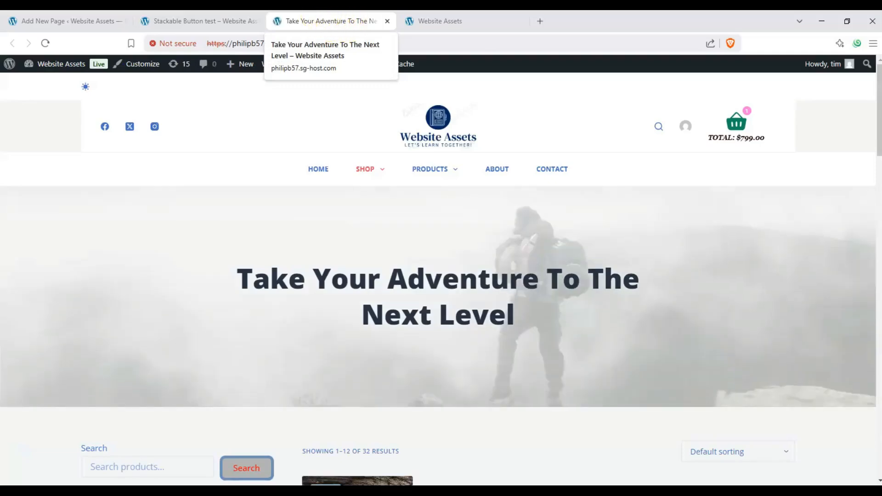
Browse the shop page, return to the Stackable Button test page and check the button's hover effect.
scroll(344, 200, "down", 10)
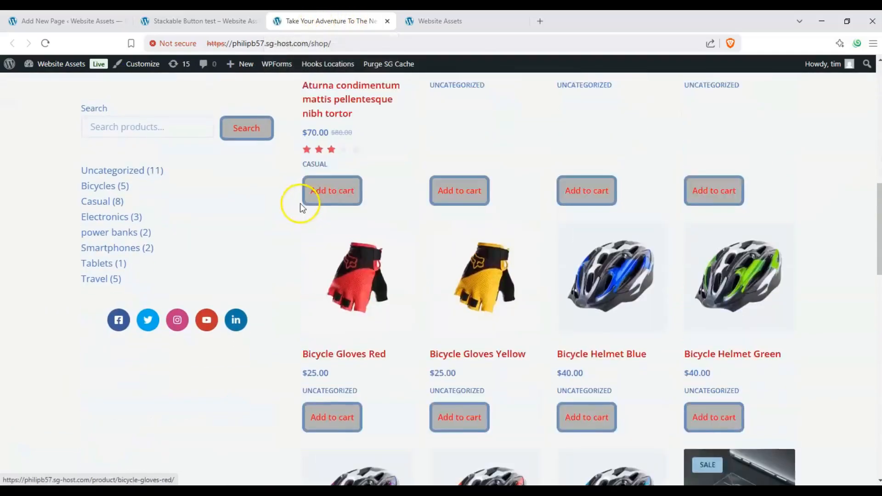
scroll(299, 203, "up", 3)
key("ctrl+shift+Tab")
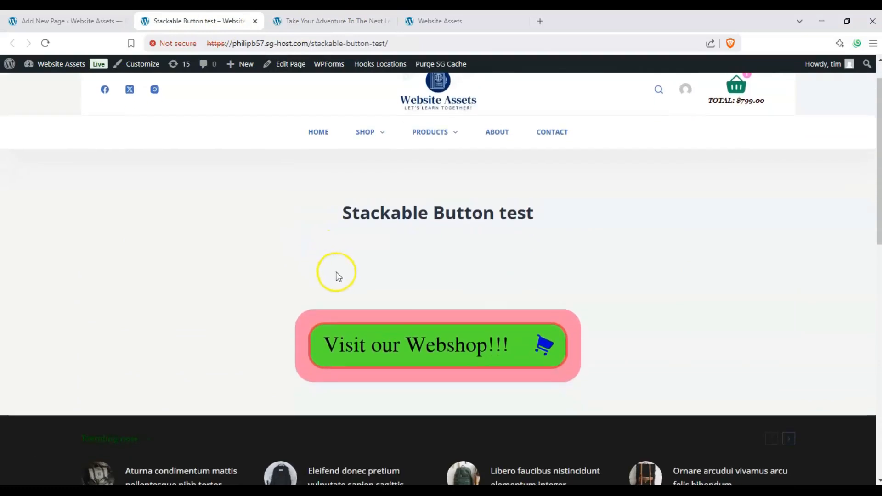
scroll(319, 274, "down", 1)
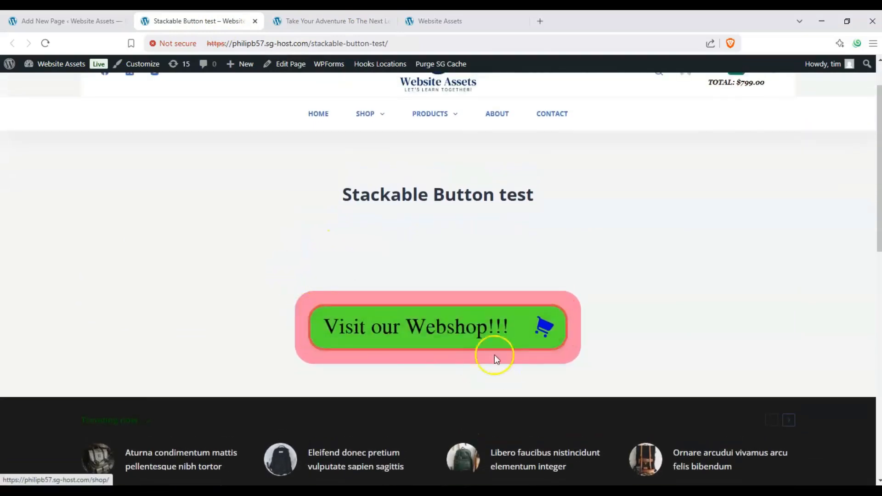
scroll(332, 282, "down", 1)
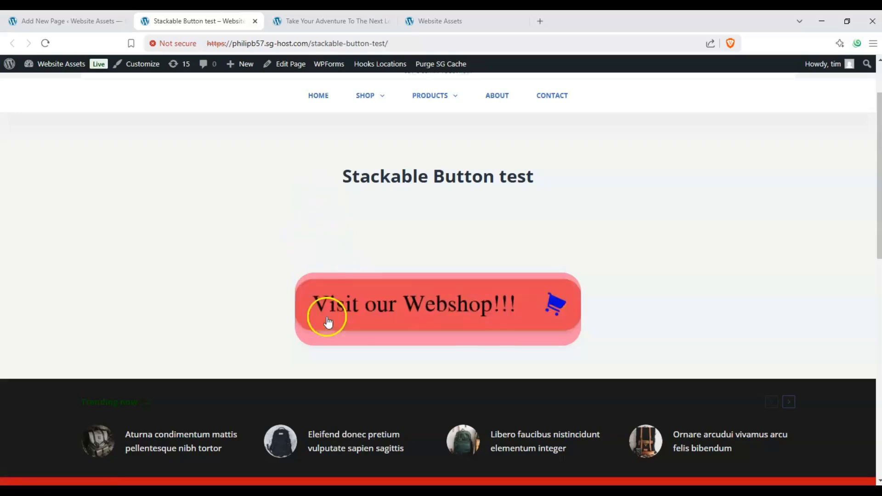
scroll(302, 225, "down", 2)
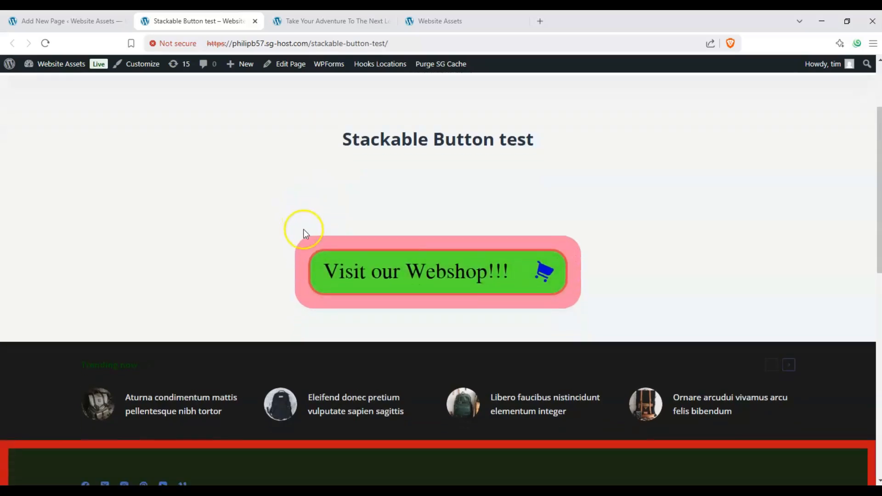
scroll(386, 319, "up", 2)
scroll(359, 319, "up", 2)
scroll(331, 299, "down", 2)
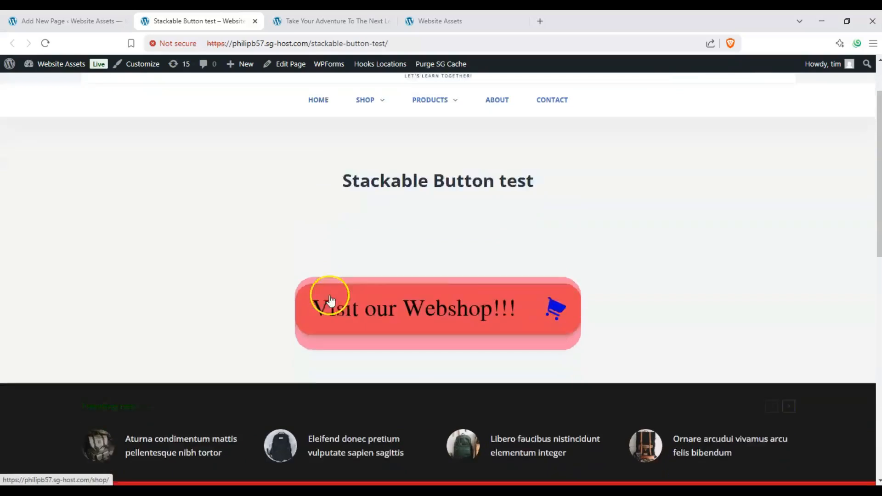
scroll(330, 285, "down", 2)
scroll(332, 303, "up", 2)
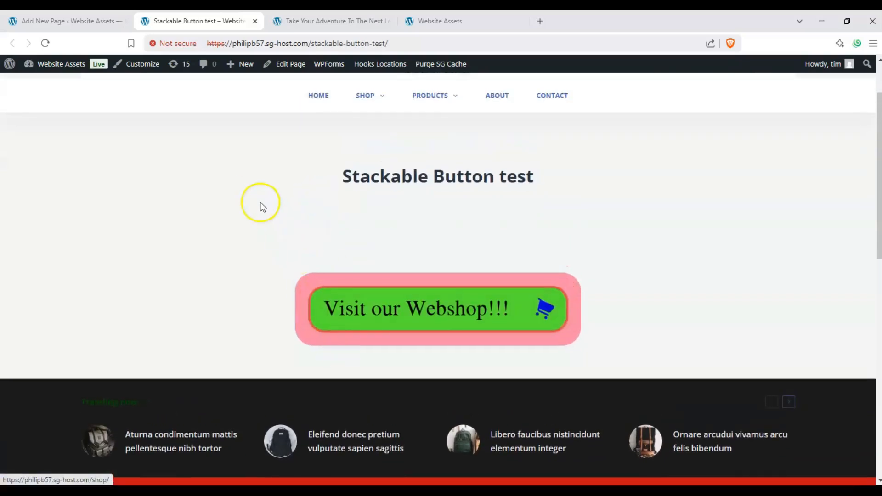